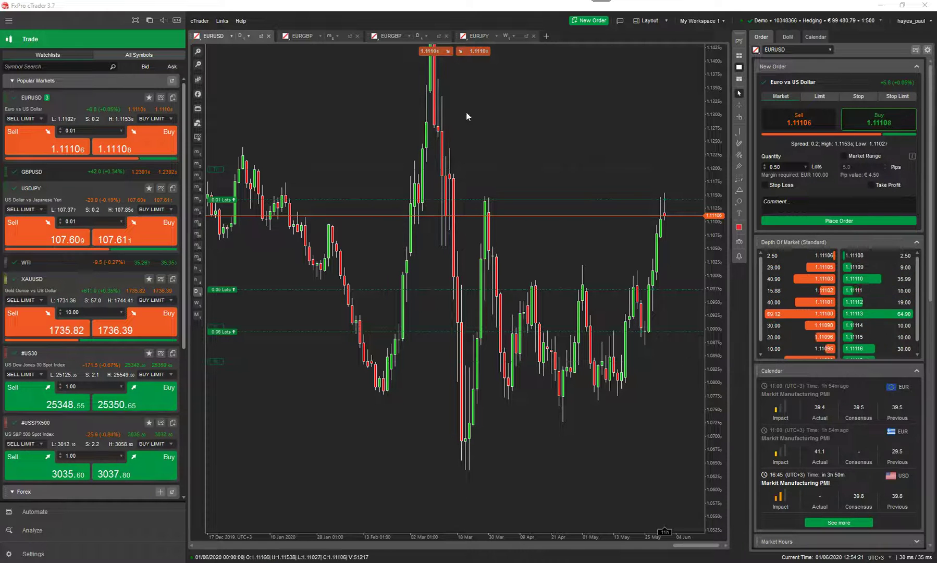
# Search 'risk' and add the ClickAlgo Risk Reward Tool to EURUSD with Control Position TopRight
pyautogui.click(172, 97)
pyautogui.write('risk')
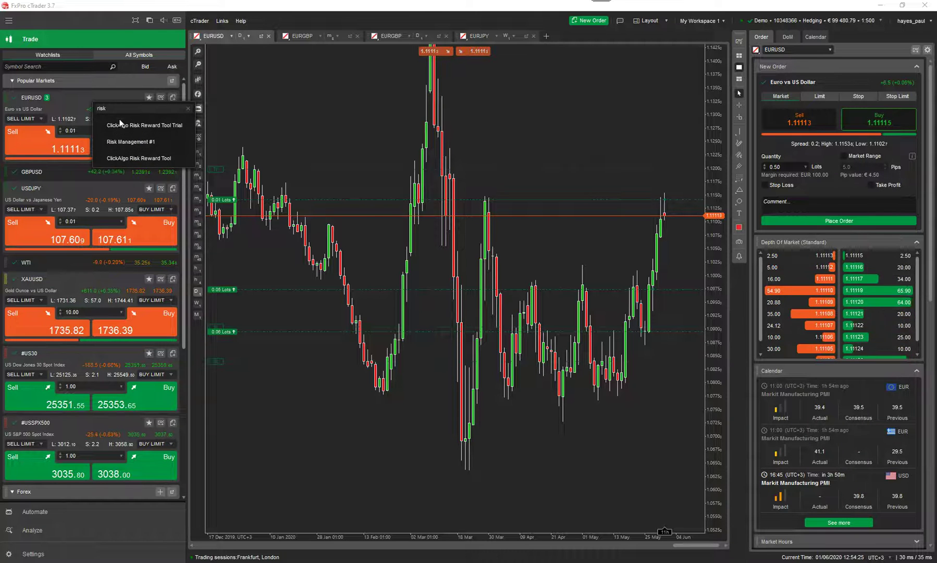
pyautogui.click(138, 159)
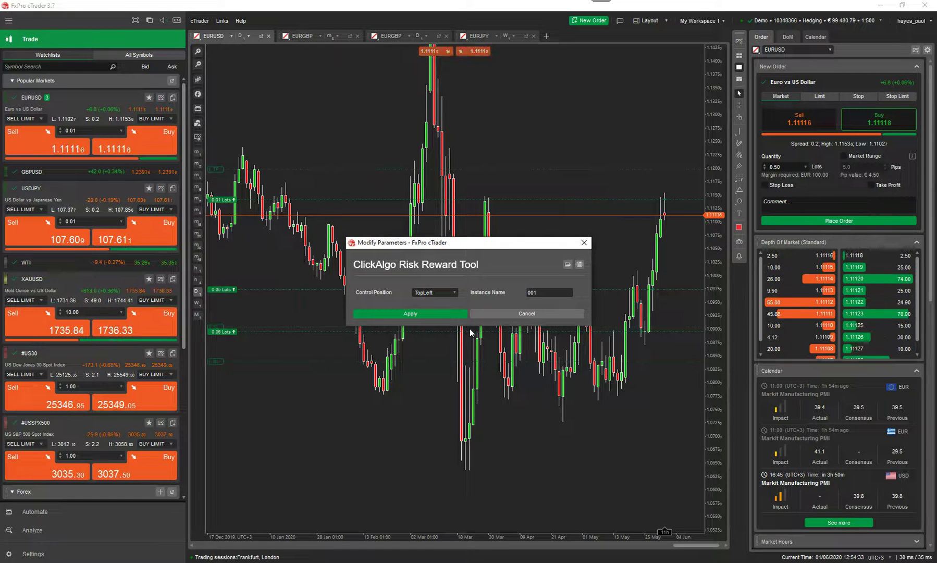
pyautogui.click(453, 293)
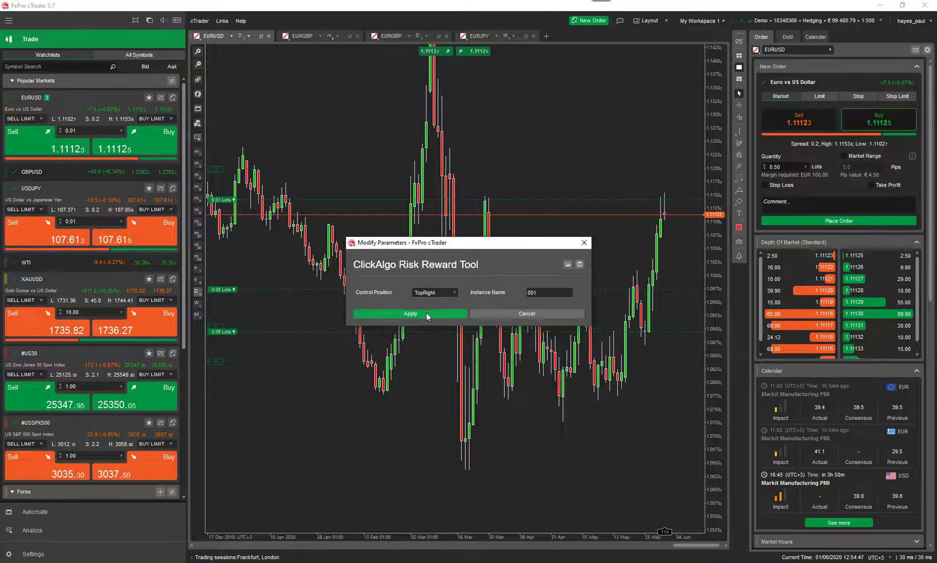
pyautogui.click(426, 312)
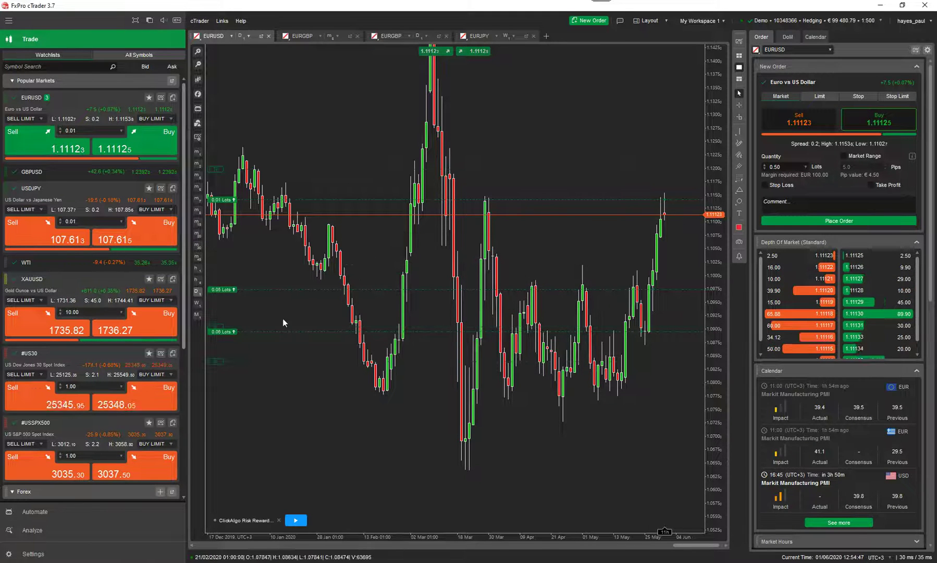
# Start the Risk Reward Tool cBot and dismiss the licence notice so the Risk & Reward panel shows
pyautogui.click(295, 520)
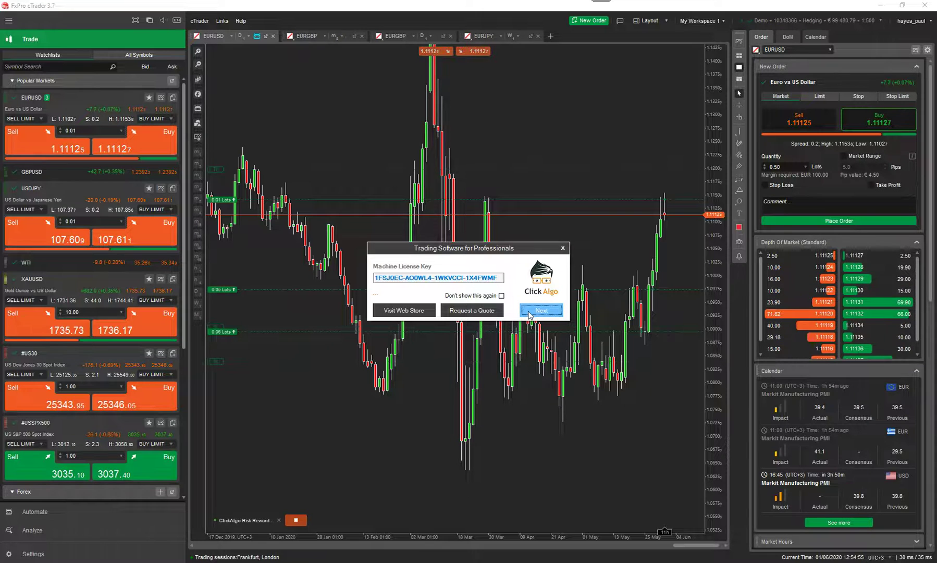
pyautogui.click(501, 295)
pyautogui.click(501, 295)
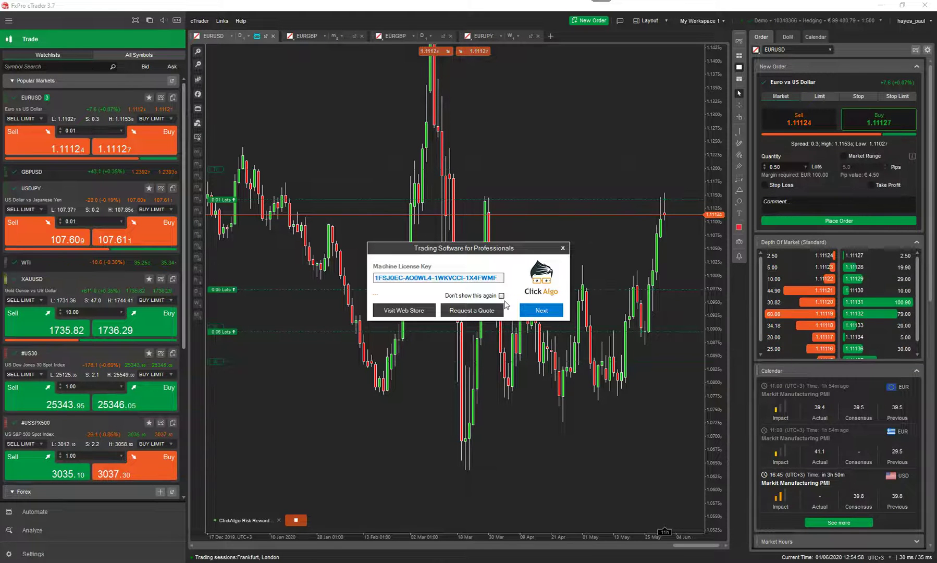
pyautogui.click(529, 311)
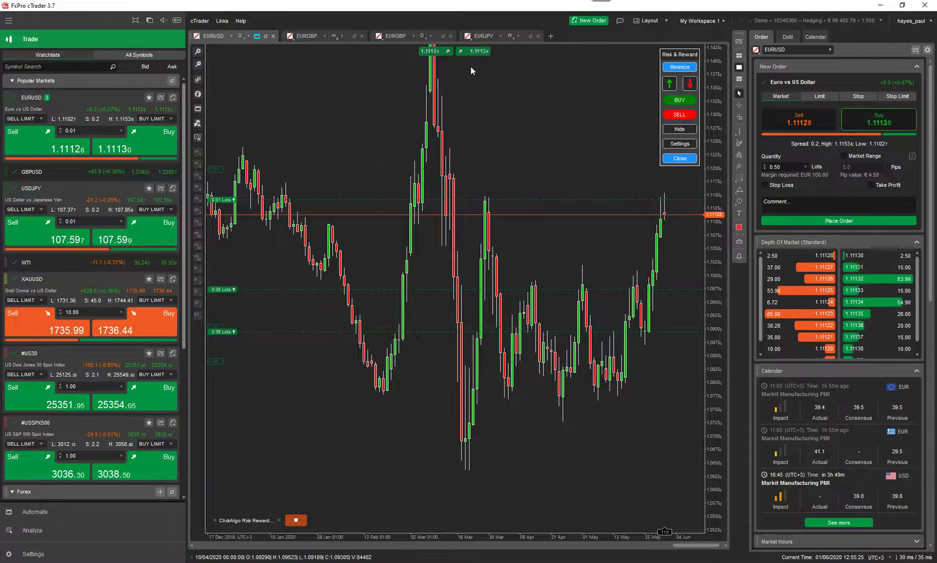
# Add the ClickAlgo Risk Reward Tool to the intraday EURGBP chart with its panel at TopRight
pyautogui.click(311, 39)
pyautogui.click(214, 35)
pyautogui.click(303, 36)
pyautogui.click(198, 108)
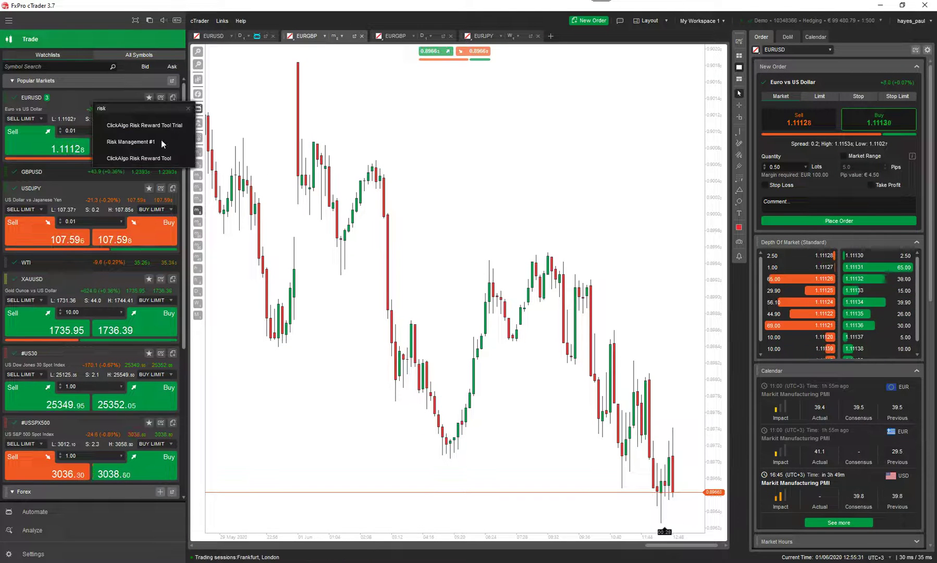
pyautogui.click(154, 158)
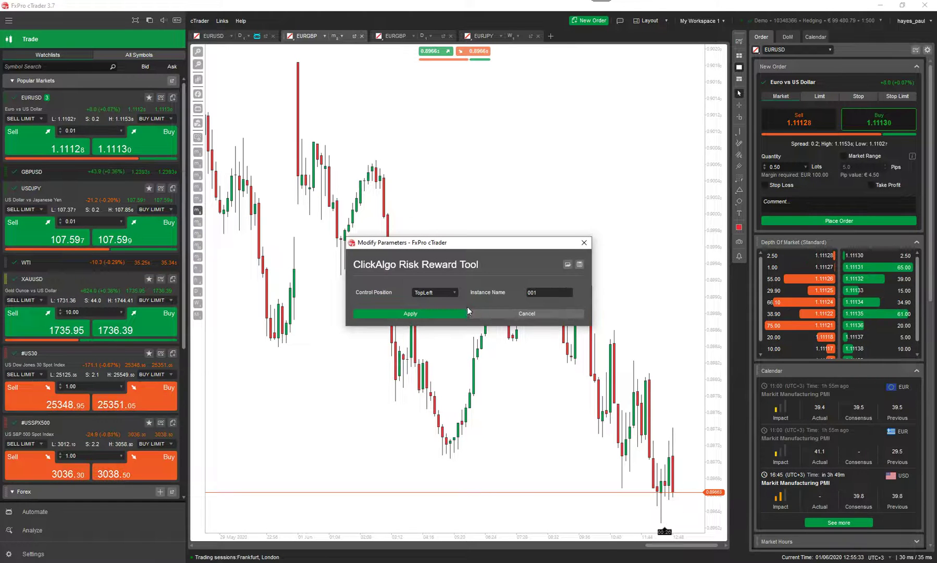
pyautogui.click(452, 294)
pyautogui.click(420, 330)
pyautogui.click(410, 313)
# Start the tool on intraday EURGBP, dismiss the licence notice, then go to daily EURGBP
pyautogui.click(296, 520)
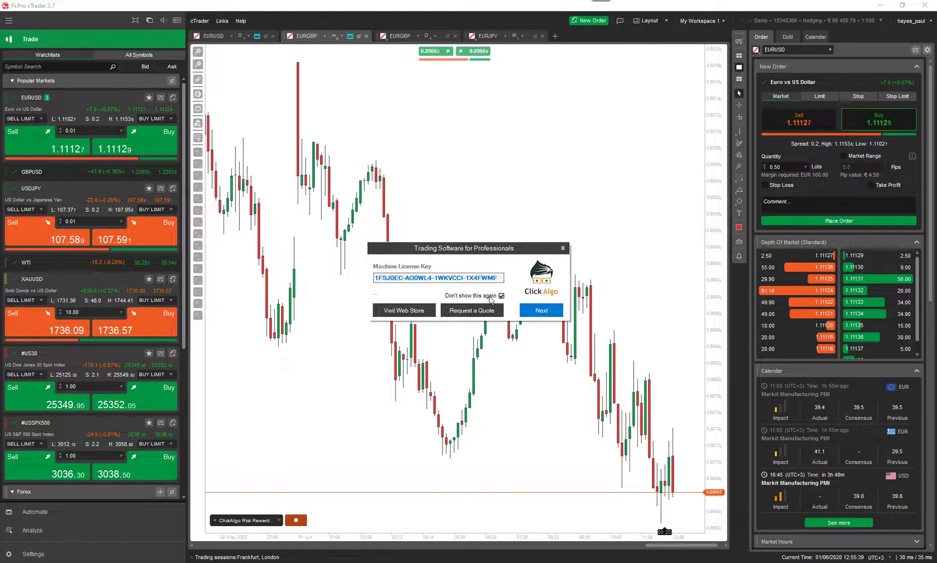
pyautogui.click(541, 310)
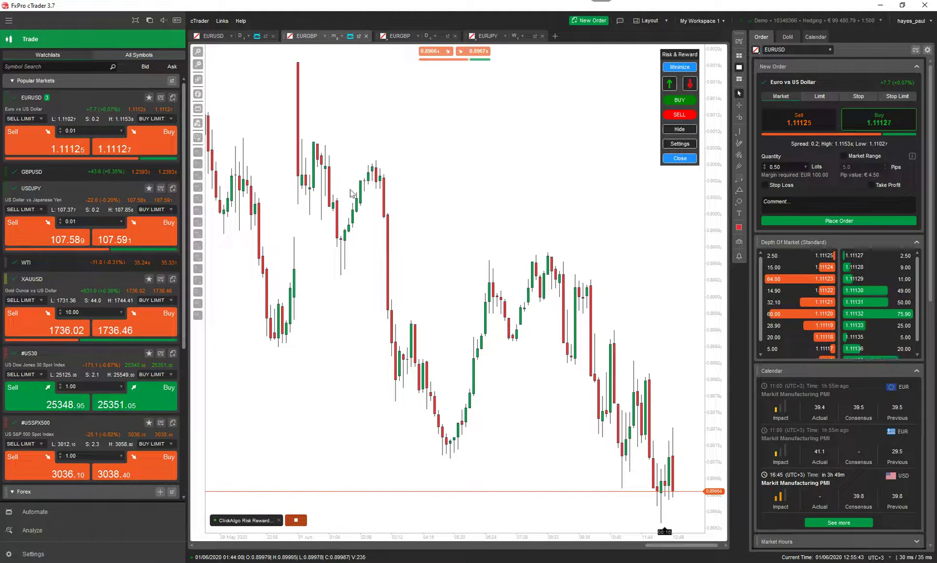
pyautogui.click(408, 37)
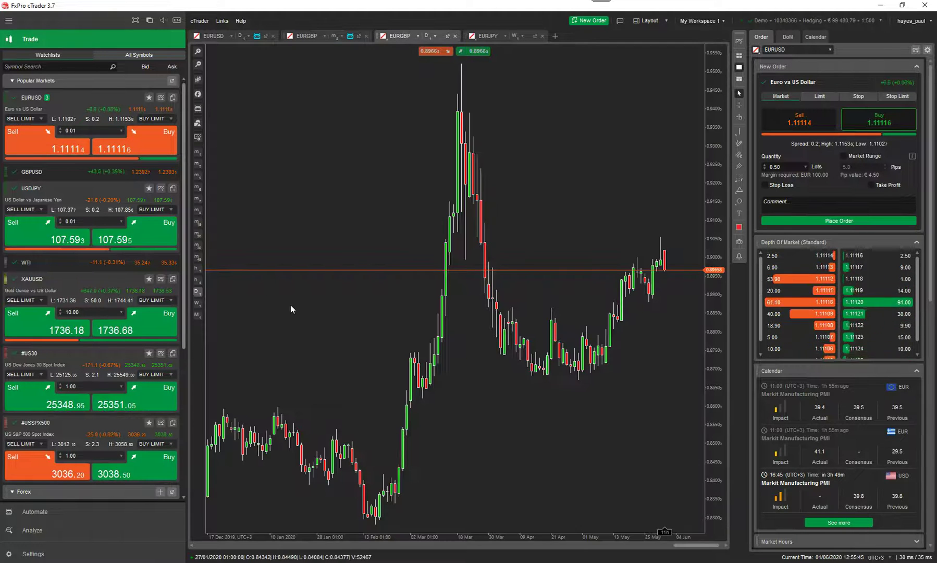
# Open the full cBot list on the daily EURGBP chart and search for 'risk'
pyautogui.click(198, 109)
pyautogui.click(198, 95)
pyautogui.click(156, 95)
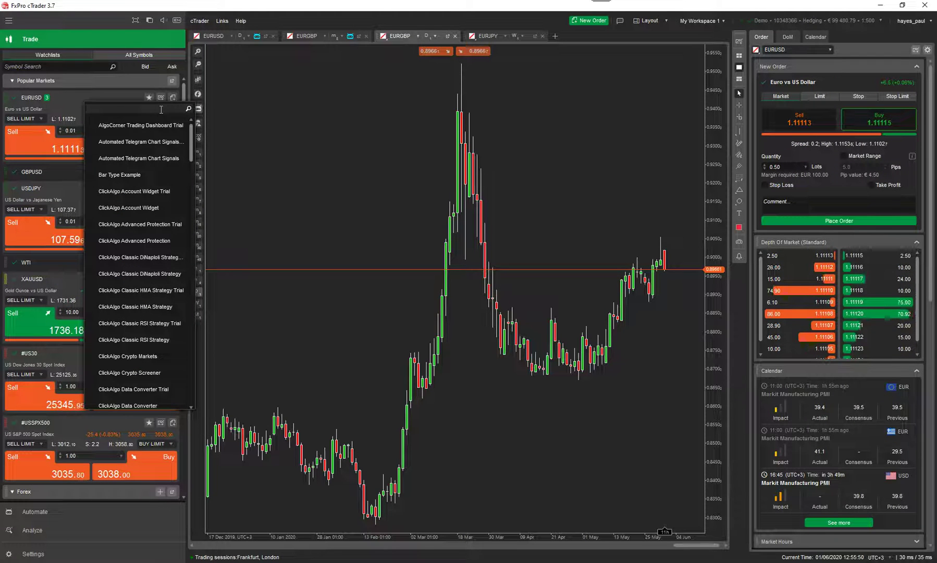
pyautogui.write('ridi')
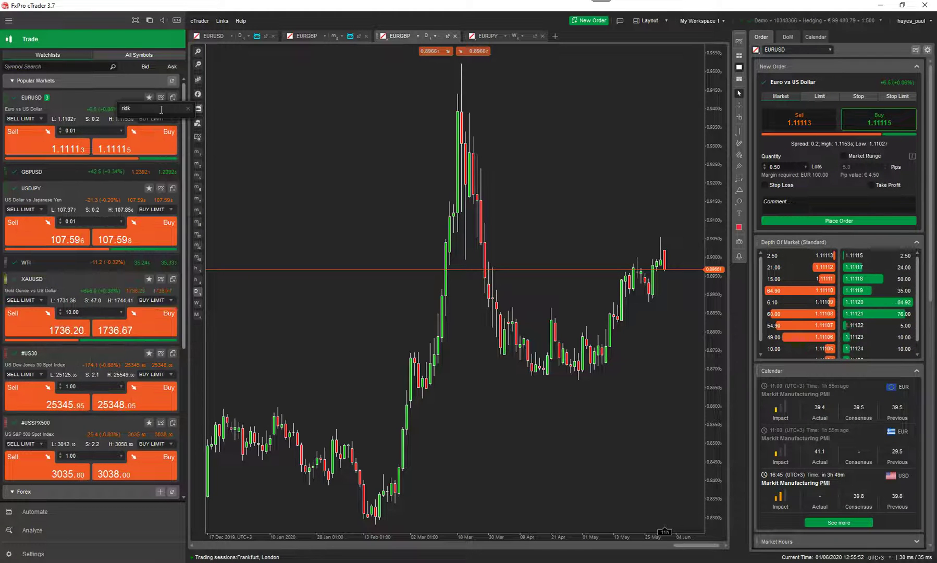
pyautogui.press('BackSpace')
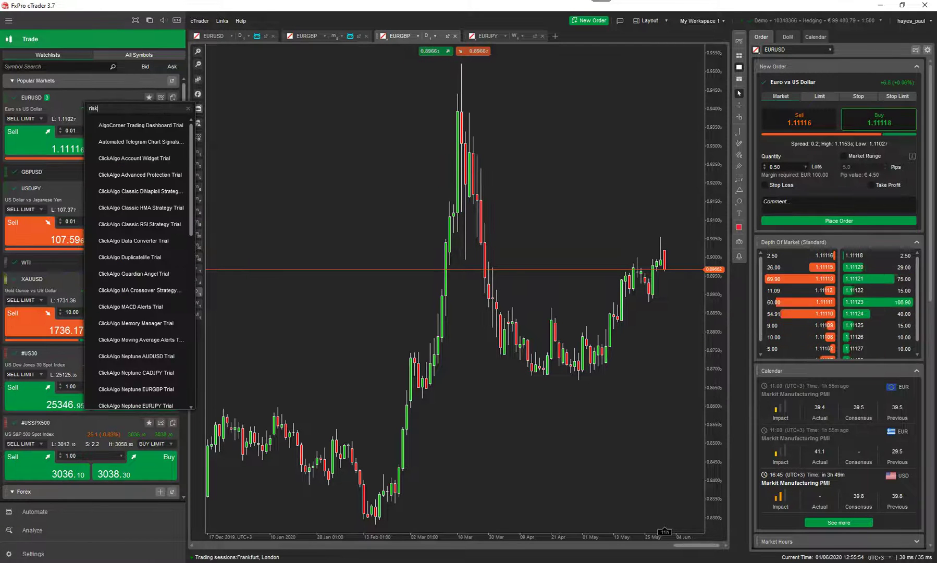
pyautogui.write('sk')
# Add the ClickAlgo Risk Reward Tool with Control Position BottomRight and start it
pyautogui.click(140, 161)
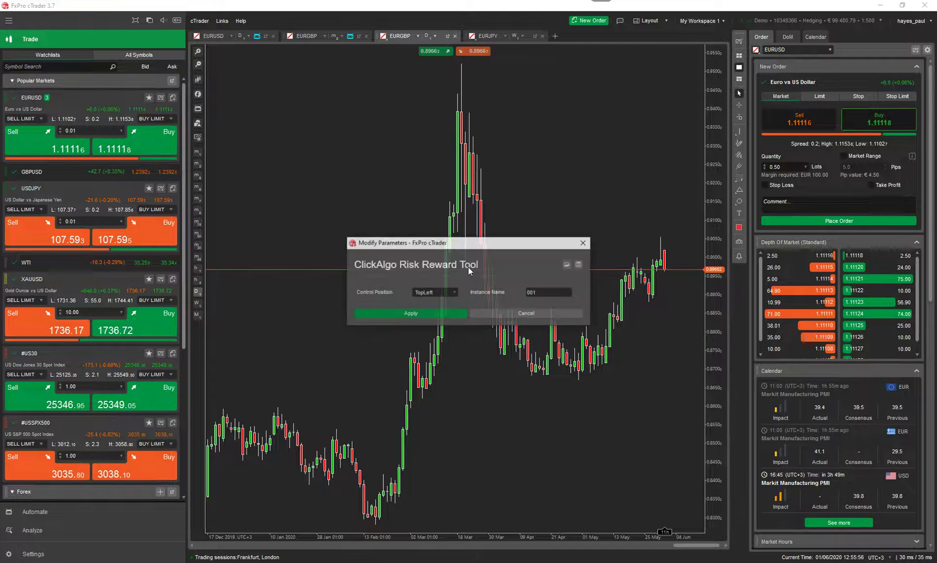
pyautogui.click(449, 292)
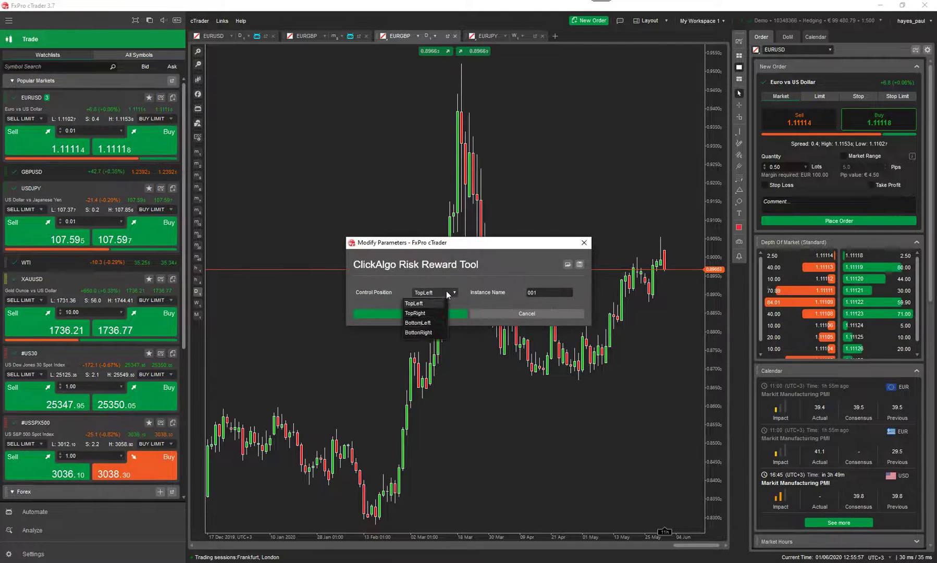
pyautogui.click(431, 332)
pyautogui.click(417, 313)
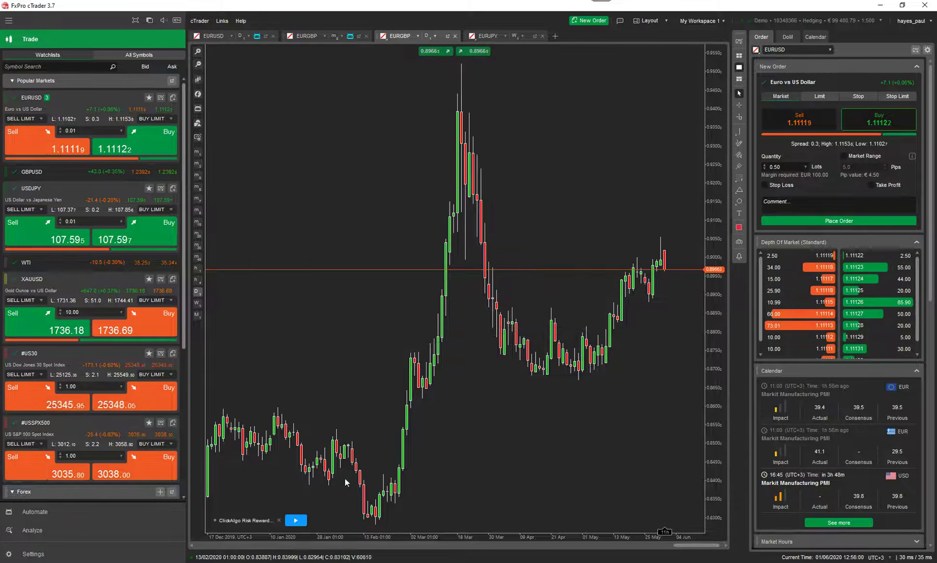
pyautogui.click(296, 519)
pyautogui.click(528, 308)
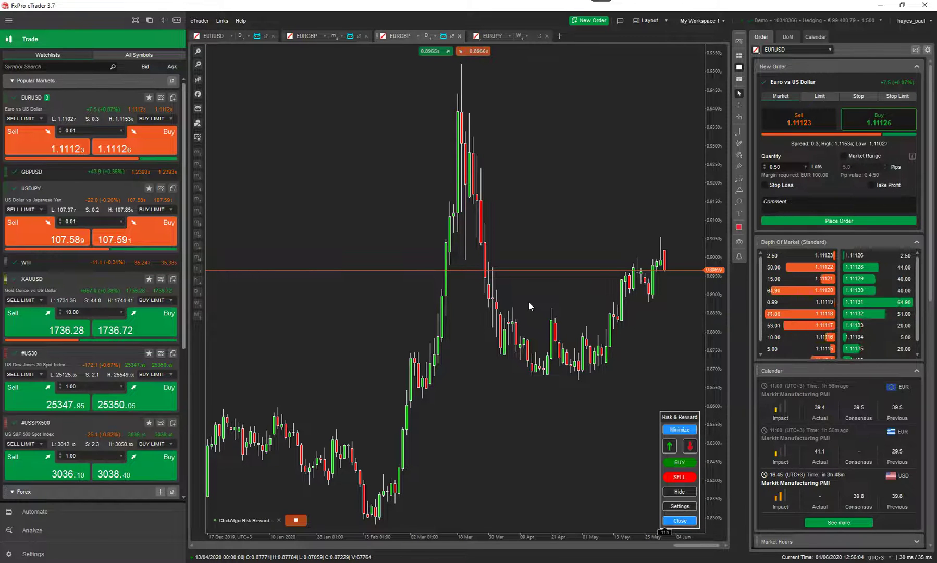
# Add the ClickAlgo Risk Reward Tool to the weekly EURJPY chart with Control Position TopRight
pyautogui.click(492, 35)
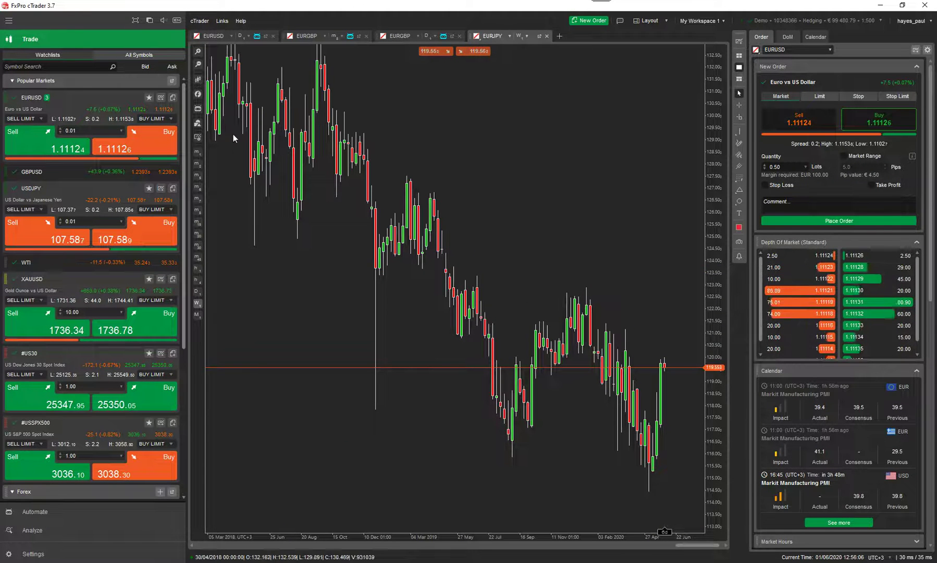
pyautogui.click(198, 108)
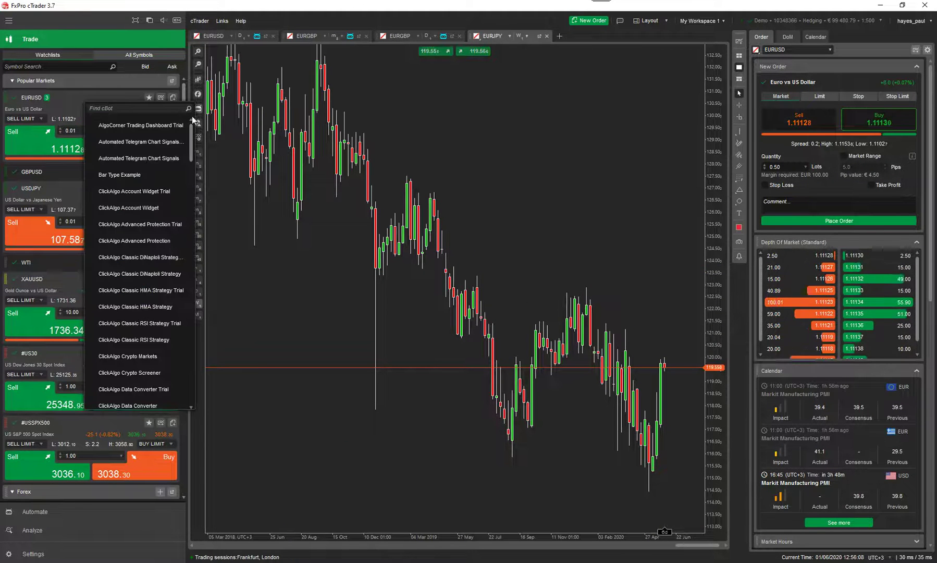
pyautogui.click(170, 107)
pyautogui.write('risk')
pyautogui.click(175, 159)
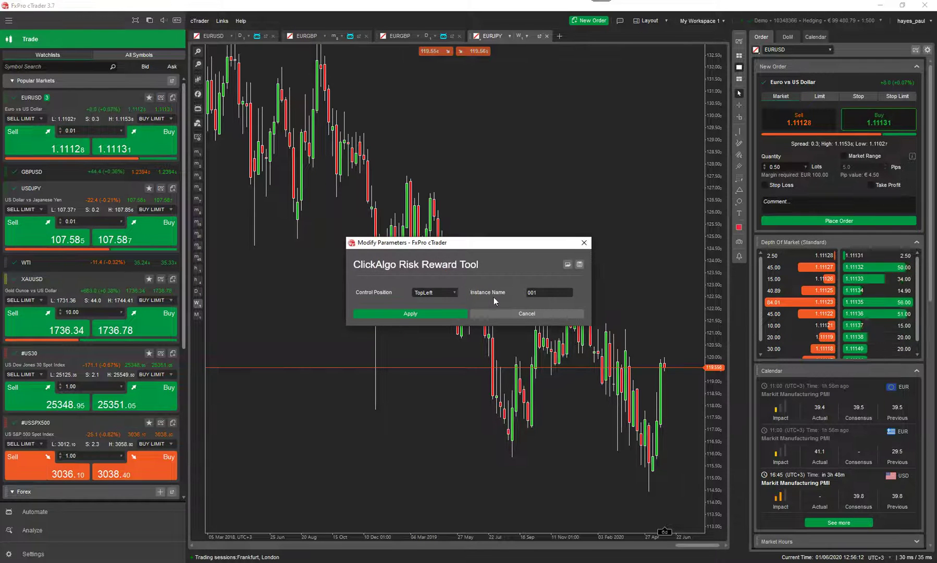
pyautogui.click(448, 292)
pyautogui.click(425, 313)
pyautogui.click(426, 314)
# Start the tool on EURJPY, then check both EURGBP charts before returning to EURJPY
pyautogui.click(297, 520)
pyautogui.click(606, 306)
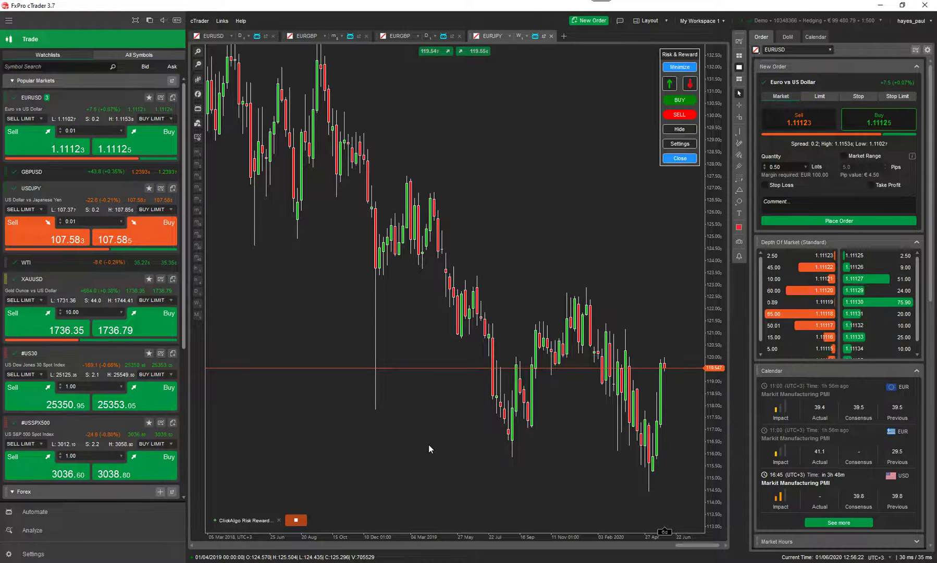
pyautogui.click(347, 38)
pyautogui.click(382, 37)
pyautogui.click(481, 35)
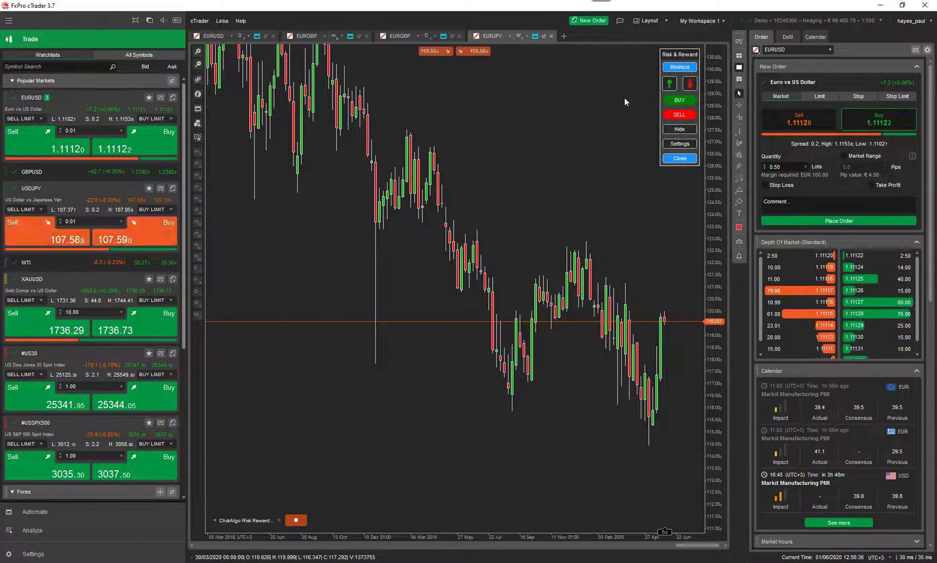
# Switch to the four-chart grid layout and pan the EURGBP chart to its latest bars
pyautogui.click(410, 32)
pyautogui.moveTo(743, 156)
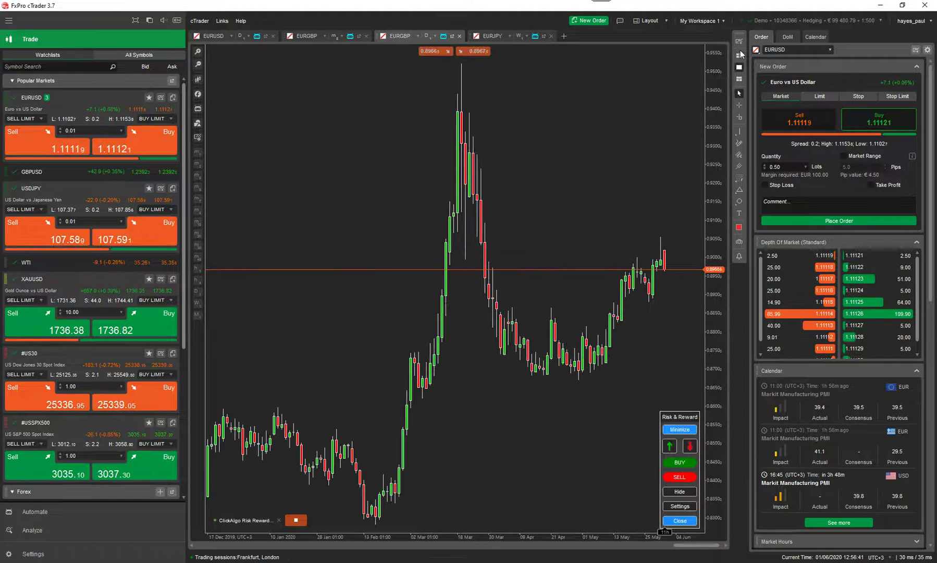
pyautogui.click(739, 55)
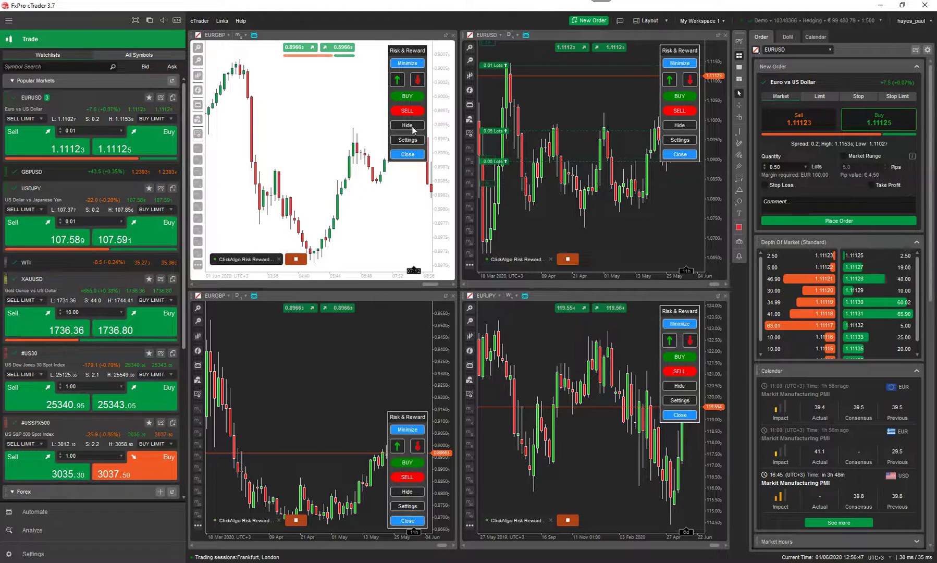
pyautogui.moveTo(347, 160); pyautogui.dragTo(229, 177)
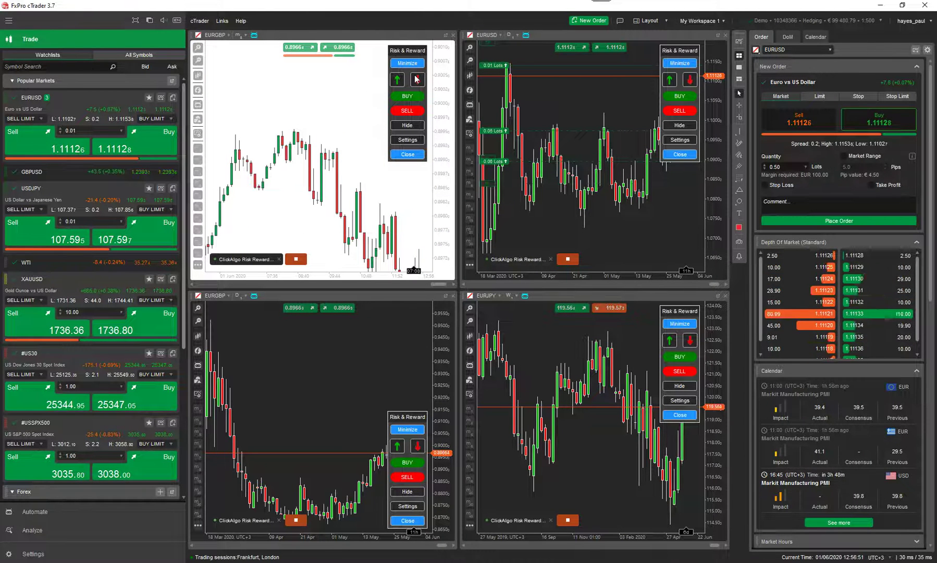
# Hide the Active Symbol Panel and collapse the left Trade panel to widen the charts
pyautogui.click(665, 22)
pyautogui.click(629, 36)
pyautogui.click(8, 20)
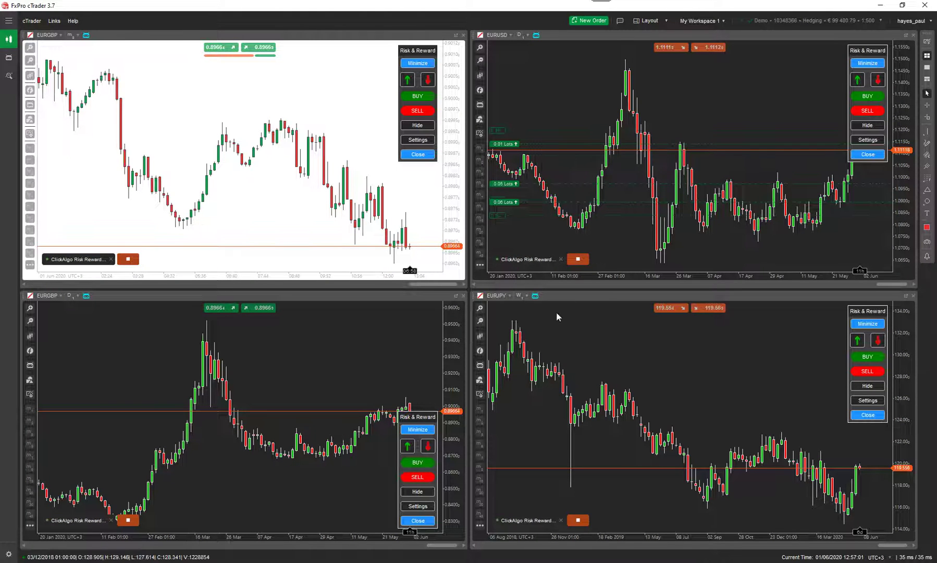
pyautogui.scroll(-3, 670, 368)
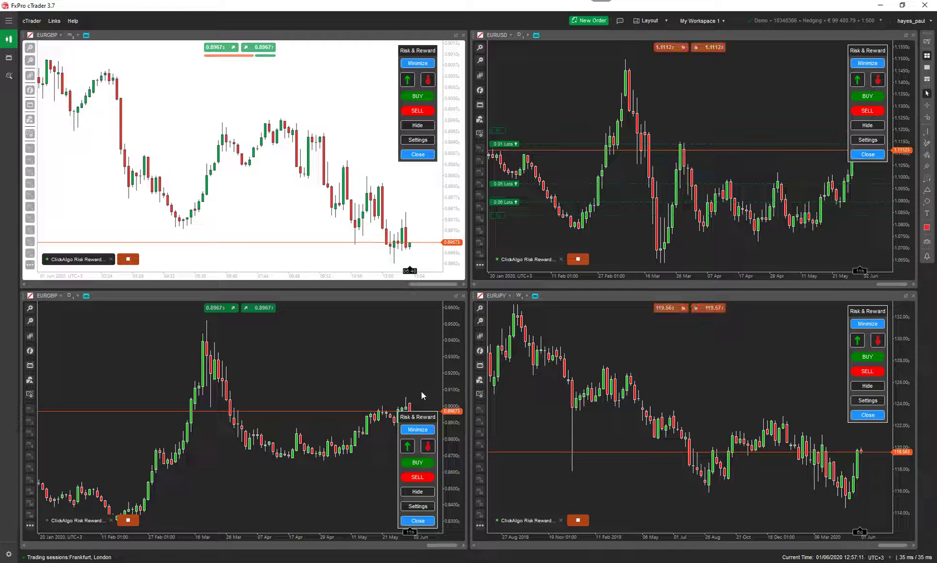
# Stop the bottom-left EURGBP cBot, change its Control Position to TopRight, and run it again
pyautogui.click(418, 520)
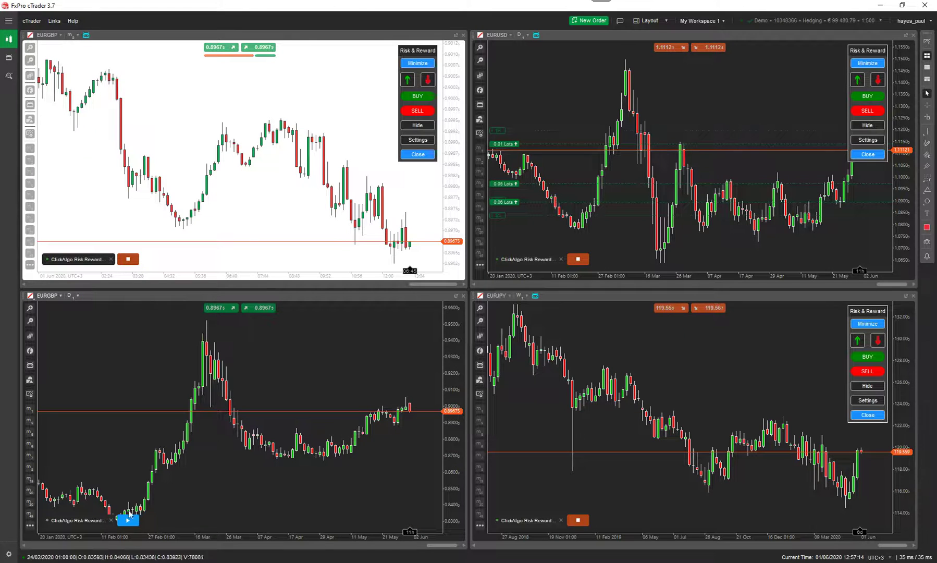
pyautogui.click(78, 521)
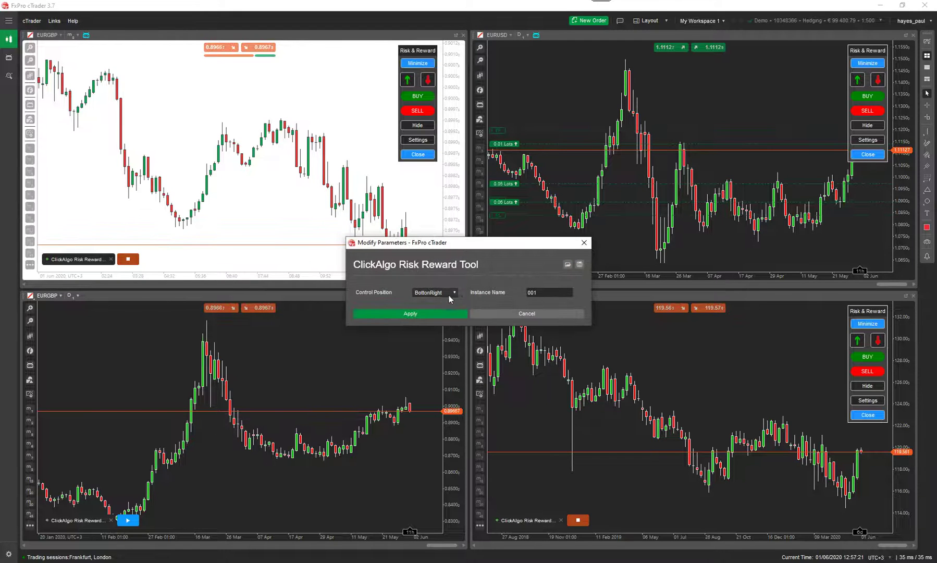
pyautogui.click(452, 292)
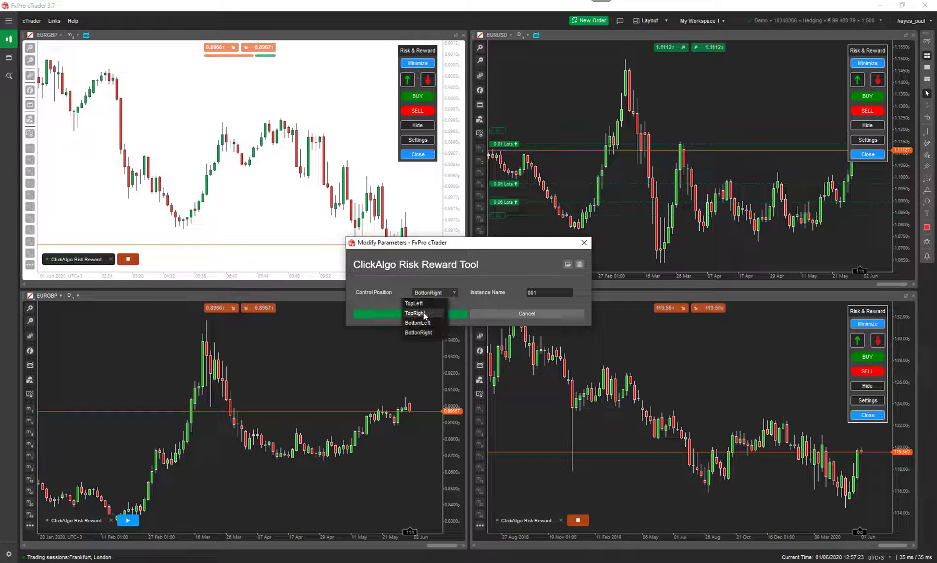
pyautogui.click(424, 315)
pyautogui.click(435, 315)
pyautogui.click(138, 520)
pyautogui.click(540, 313)
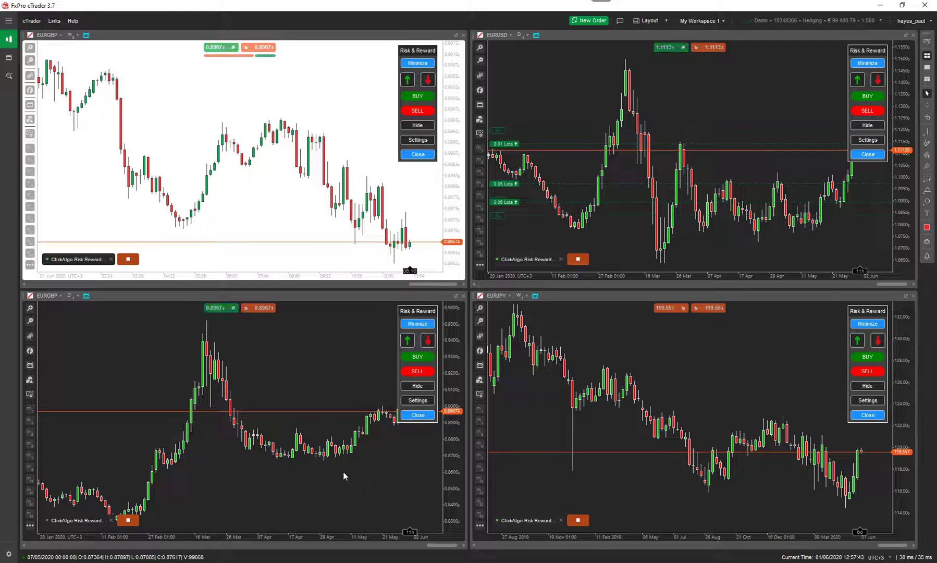
# Show the daily EURGBP chart alone and toggle the Risk & Reward panel collapsed and expanded
pyautogui.click(926, 66)
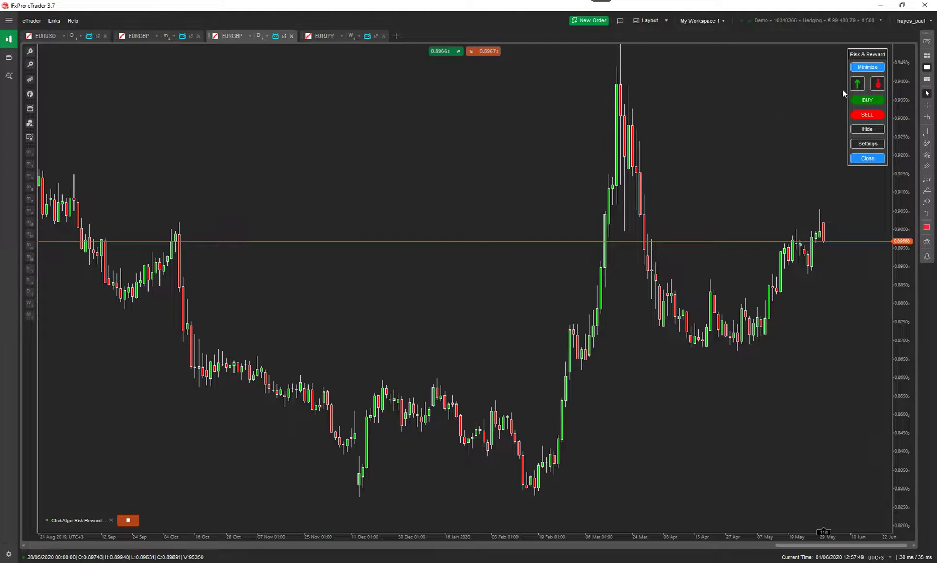
pyautogui.click(867, 68)
pyautogui.scroll(5, 772, 165)
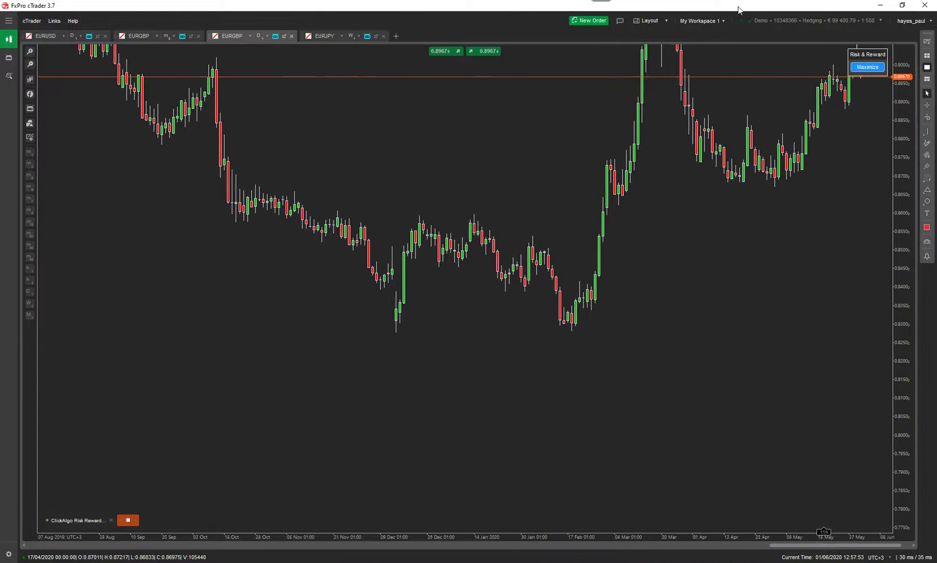
pyautogui.scroll(-5, 745, 125)
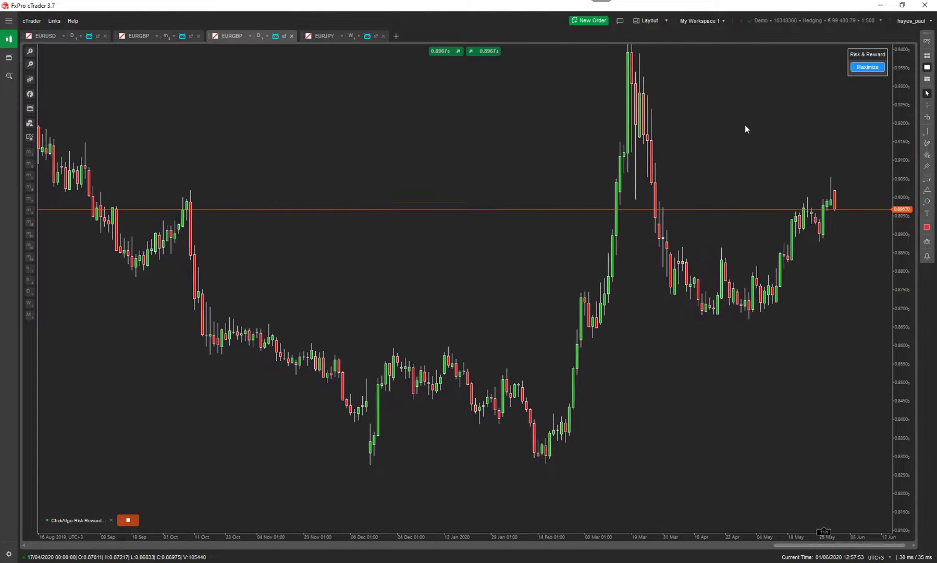
pyautogui.click(868, 67)
pyautogui.click(868, 67)
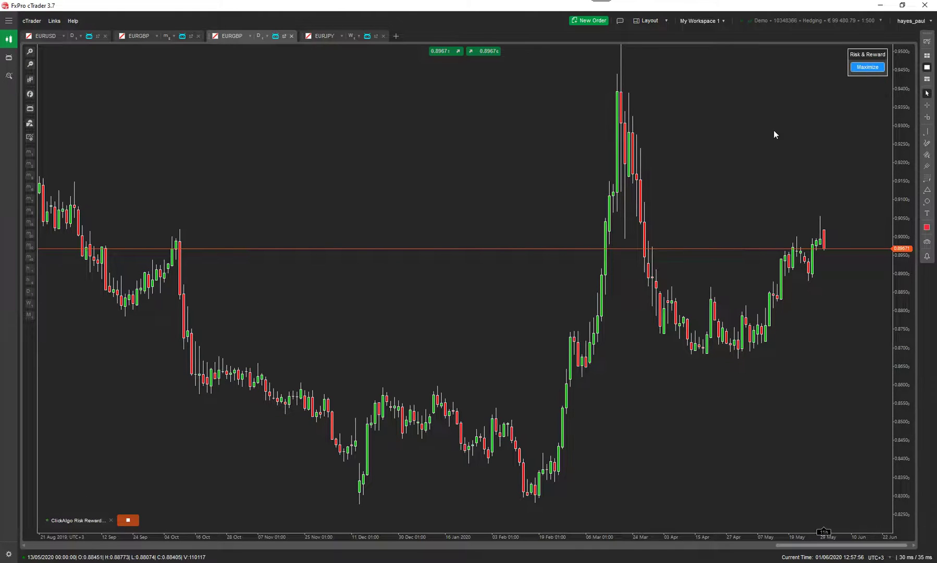
pyautogui.click(866, 67)
# Draw a buy zone: 1000 units, 553.4-pip reward, 296.6-pip risk, ratio 1.87
pyautogui.click(858, 85)
pyautogui.click(855, 84)
pyautogui.click(858, 84)
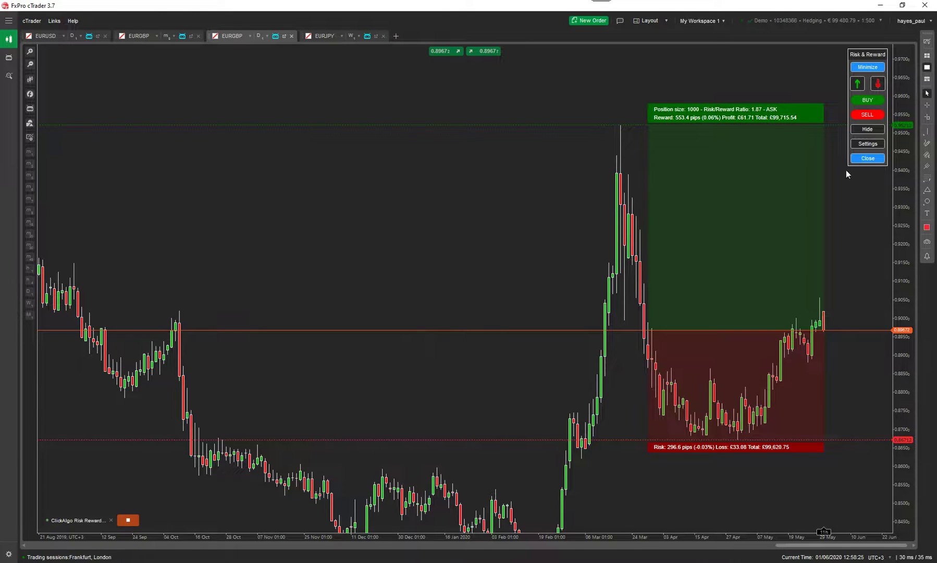
pyautogui.click(856, 143)
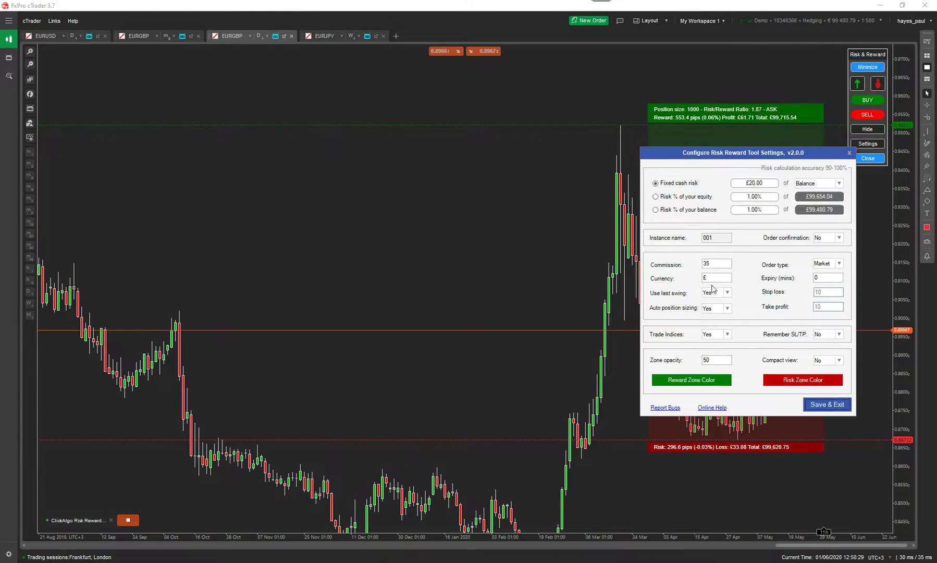
pyautogui.click(714, 292)
pyautogui.click(715, 292)
pyautogui.click(819, 405)
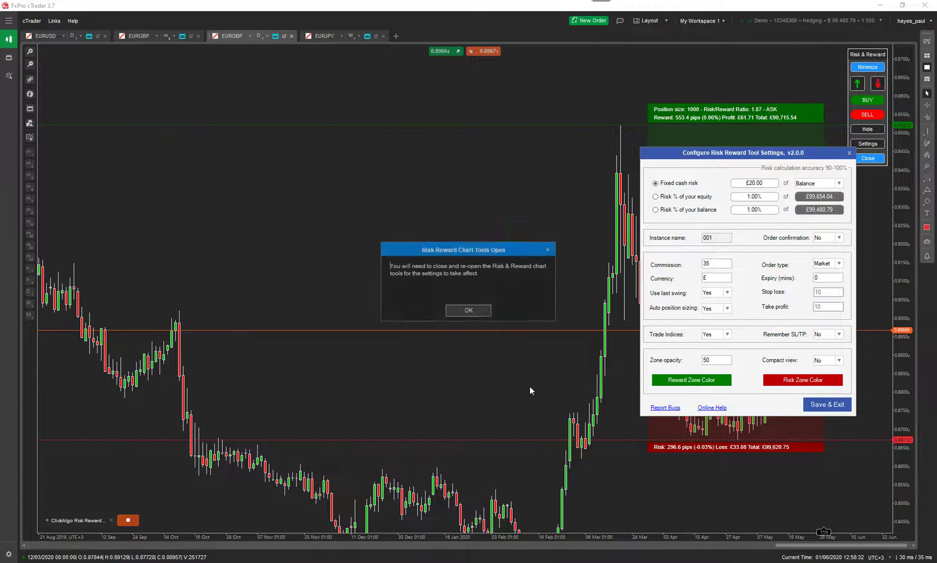
pyautogui.click(463, 311)
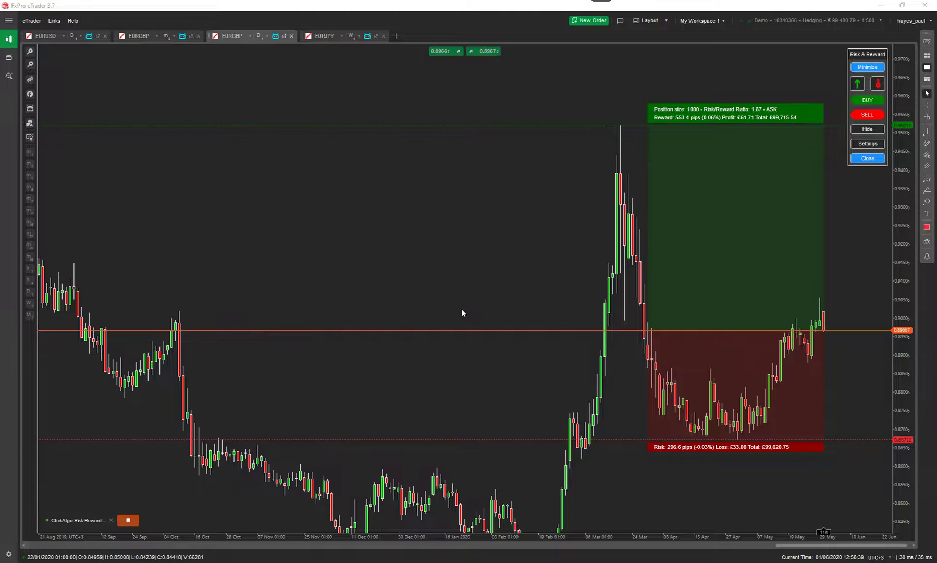
pyautogui.click(878, 85)
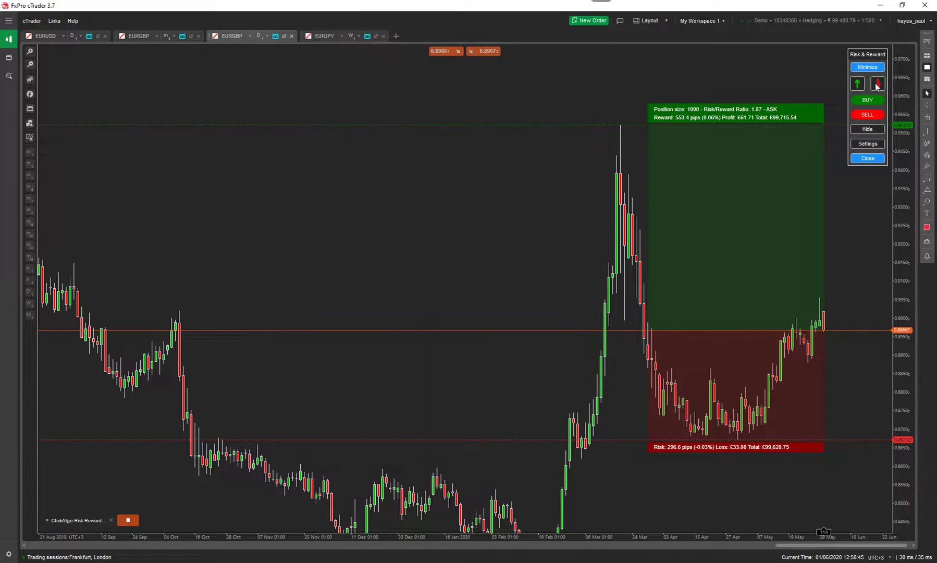
pyautogui.click(878, 85)
pyautogui.click(877, 84)
pyautogui.click(878, 84)
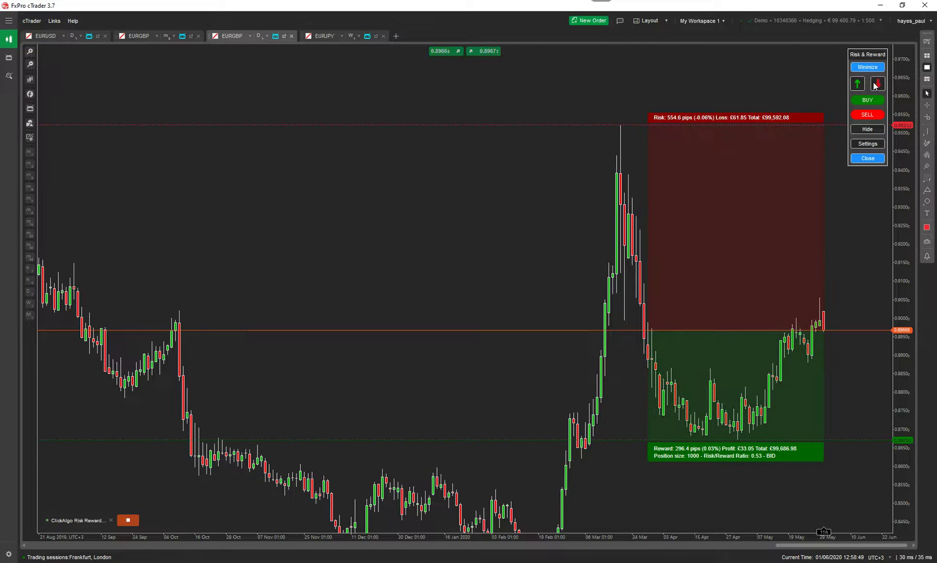
pyautogui.click(877, 85)
pyautogui.click(858, 87)
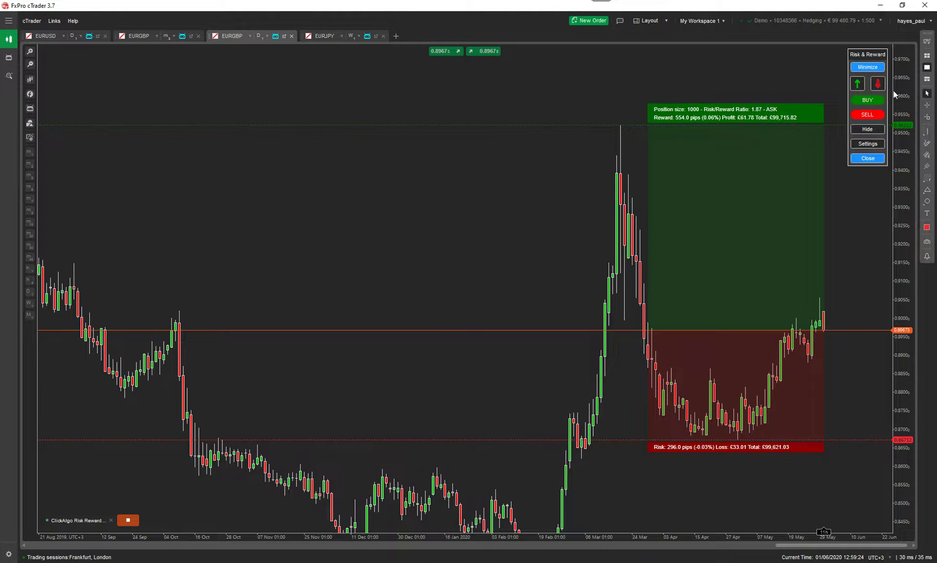
# Open a 0.01-lot buy, set risk to 187.8 pips and reward to 335.8 pips, then close it
pyautogui.click(862, 101)
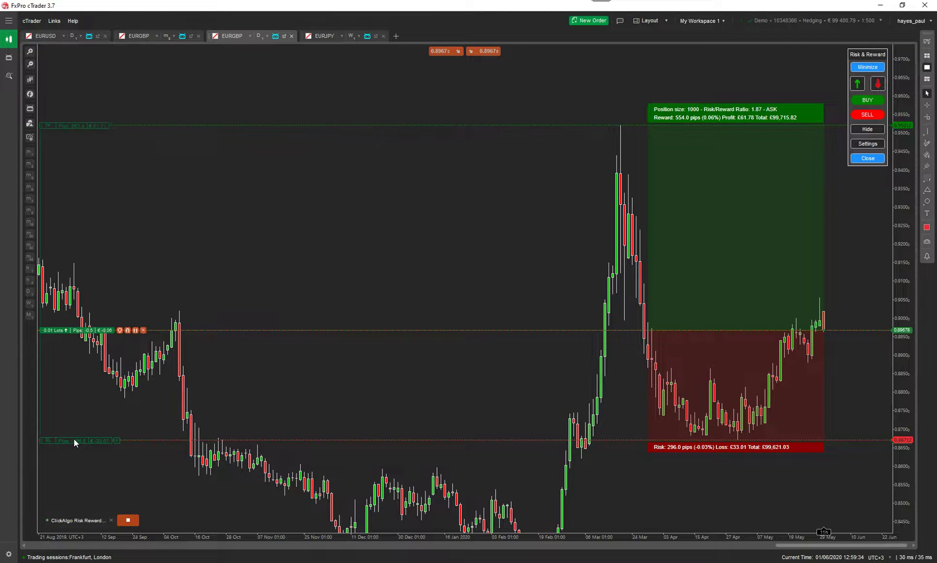
pyautogui.moveTo(73, 438); pyautogui.dragTo(75, 400)
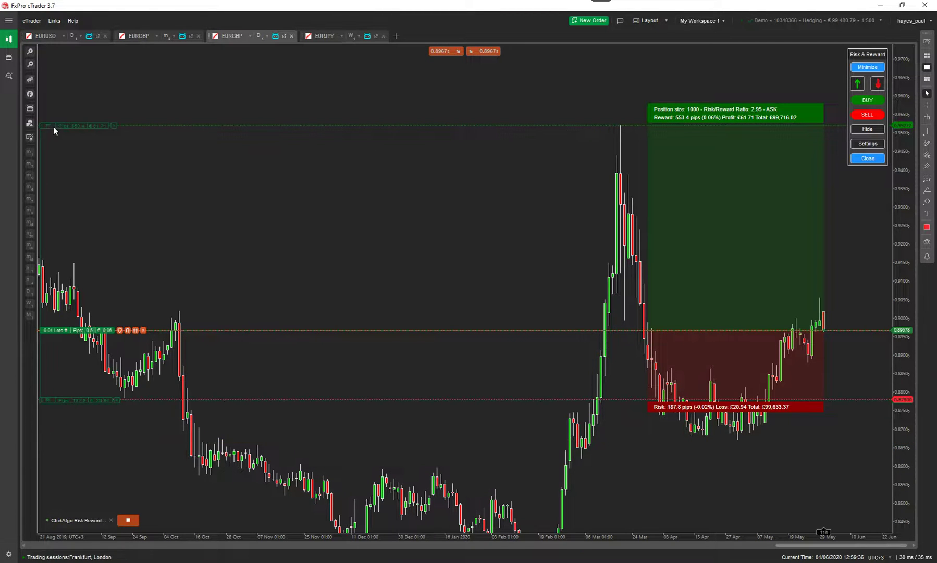
pyautogui.moveTo(54, 125); pyautogui.dragTo(61, 214)
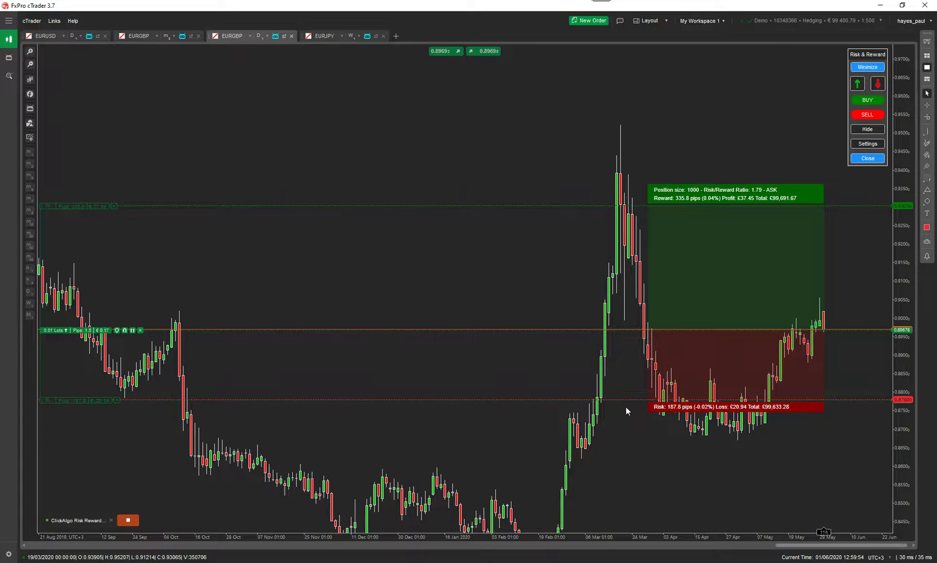
pyautogui.click(141, 329)
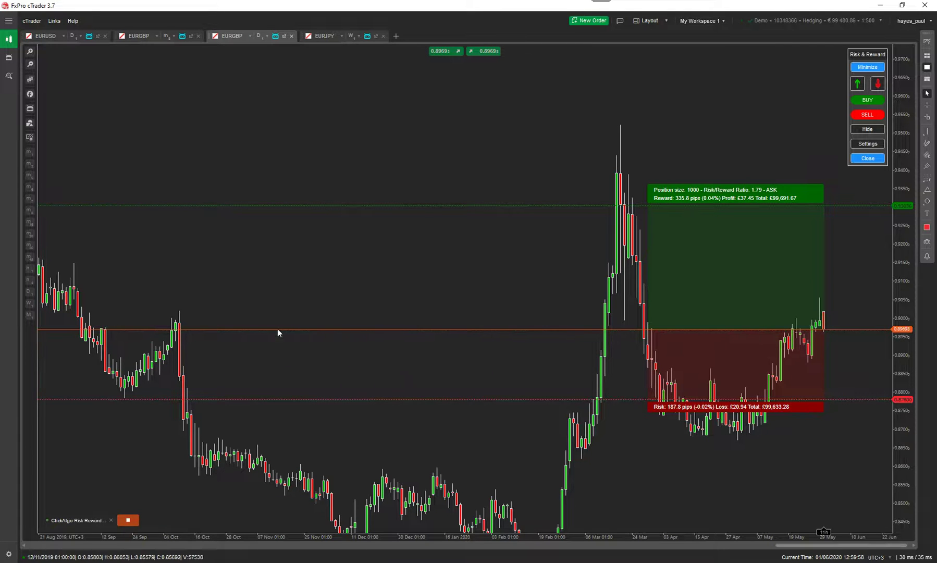
# In the tool settings, keep Order confirmation at No and Order type at Market
pyautogui.click(865, 144)
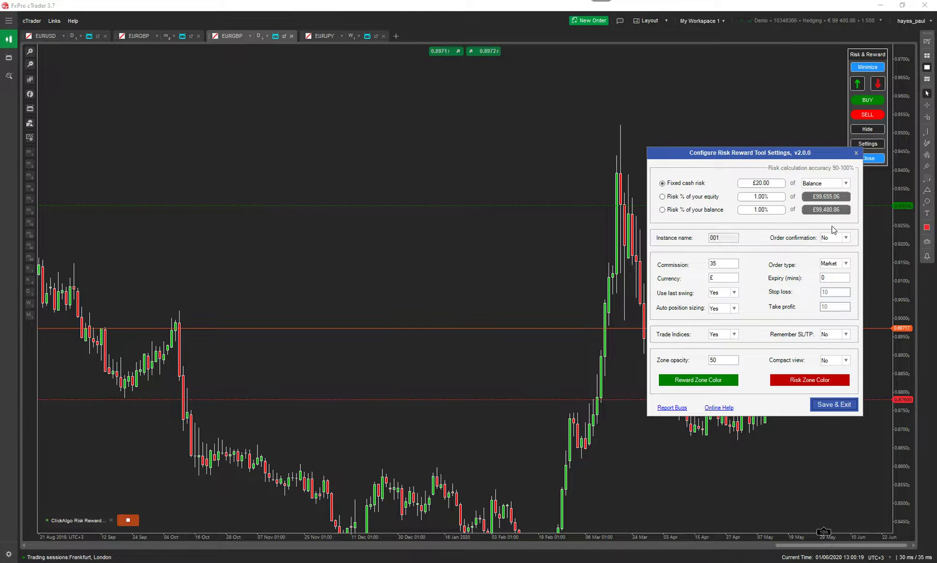
pyautogui.click(846, 238)
pyautogui.click(827, 252)
pyautogui.click(710, 264)
pyautogui.click(845, 264)
pyautogui.click(844, 272)
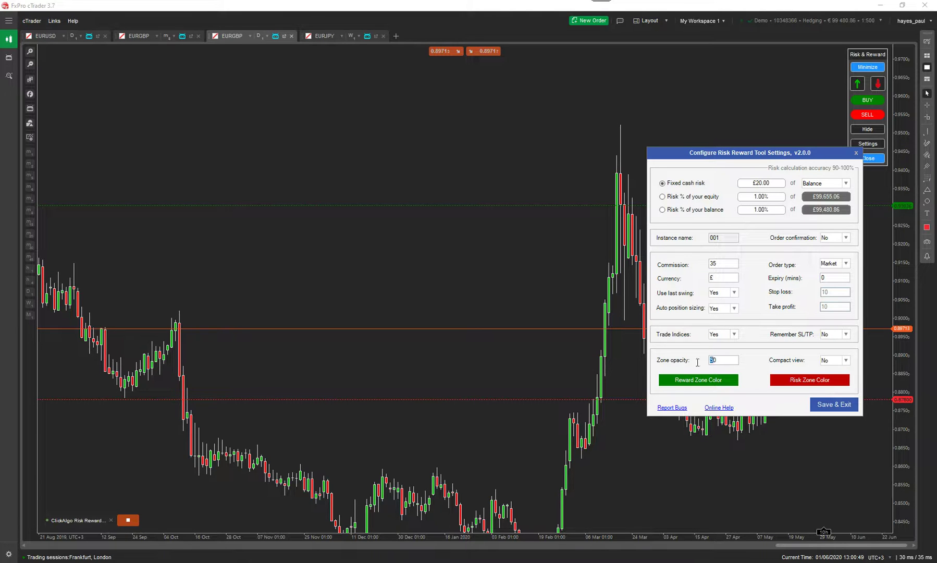
# Change the Reward Zone Color to bright green and Save & Exit
pyautogui.moveTo(765, 156); pyautogui.dragTo(365, 128)
pyautogui.click(299, 355)
pyautogui.click(305, 404)
pyautogui.click(403, 380)
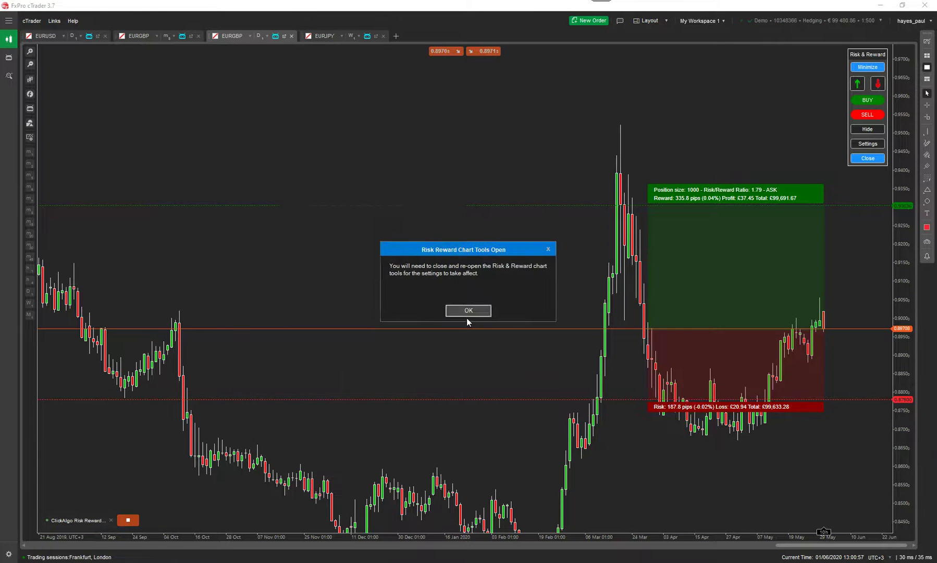
# Set Reward Zone Color to blue and redraw the EURGBP buy zone (549.3-pip reward, ratio 1.83)
pyautogui.click(465, 311)
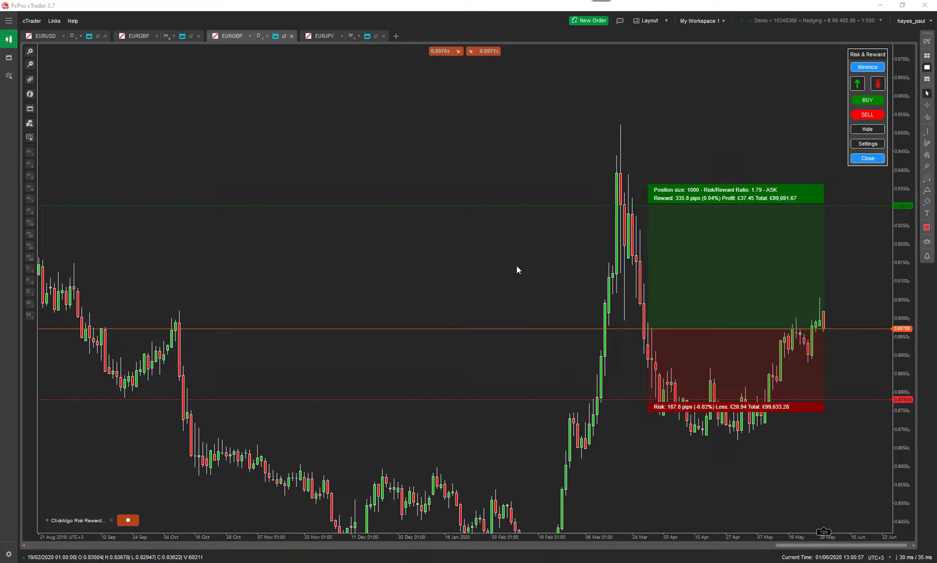
pyautogui.click(858, 83)
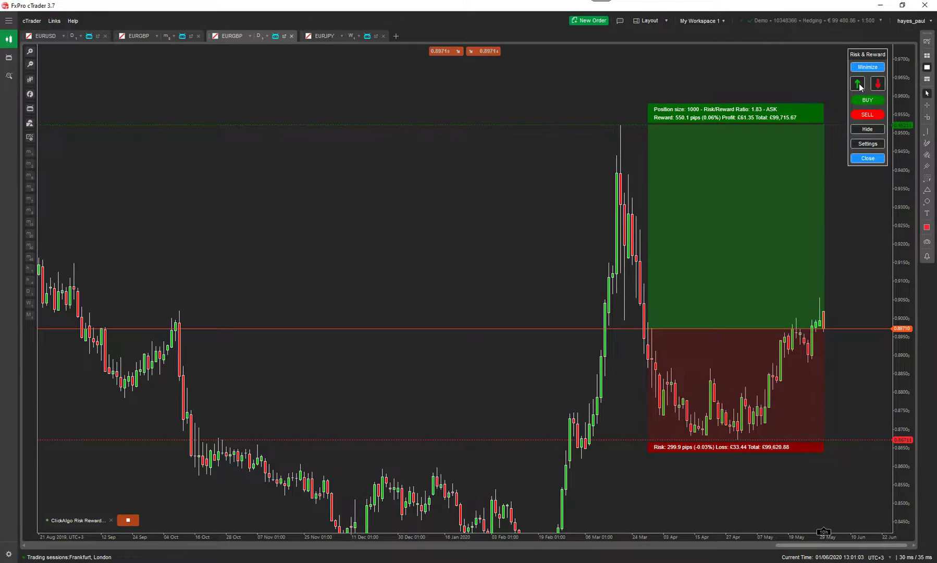
pyautogui.click(867, 146)
pyautogui.click(690, 380)
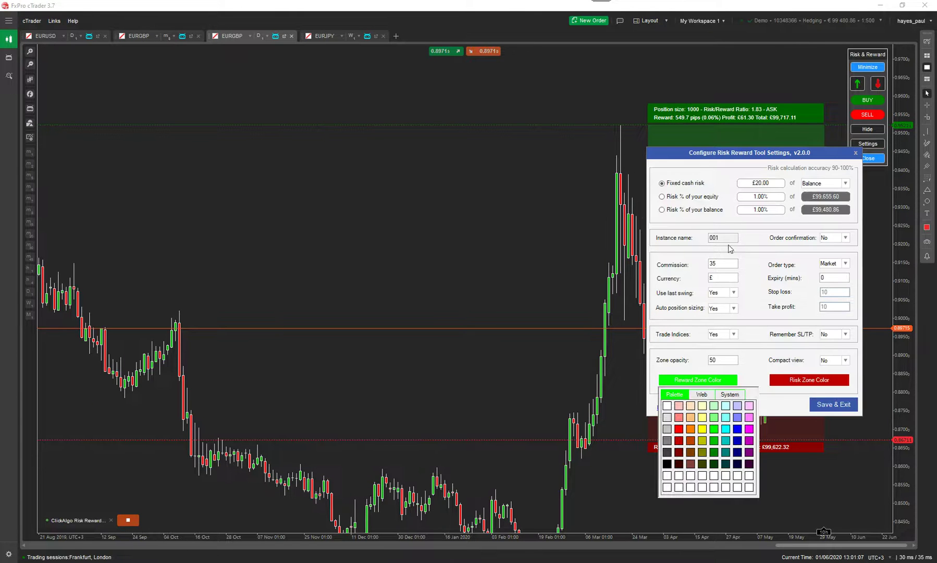
pyautogui.click(735, 429)
pyautogui.click(827, 405)
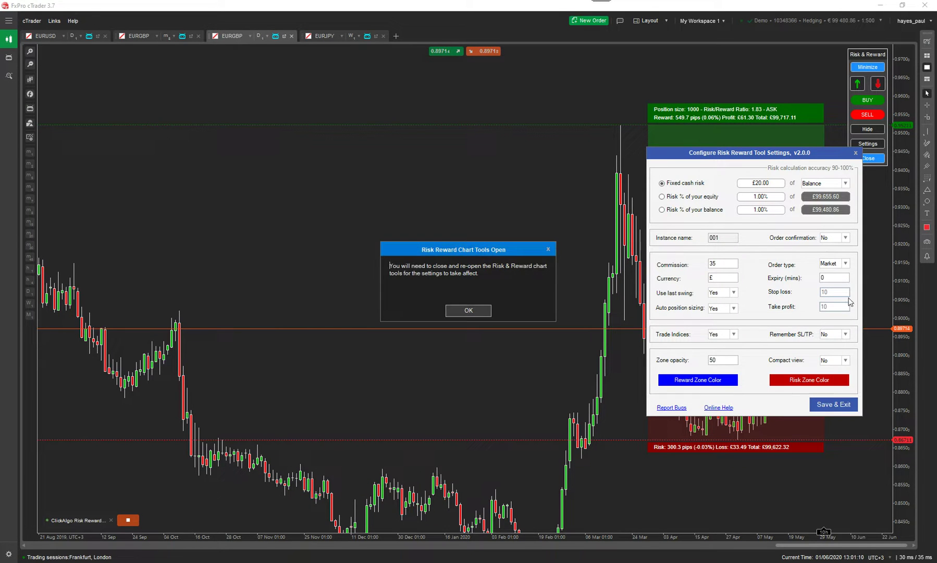
pyautogui.click(469, 310)
pyautogui.click(856, 84)
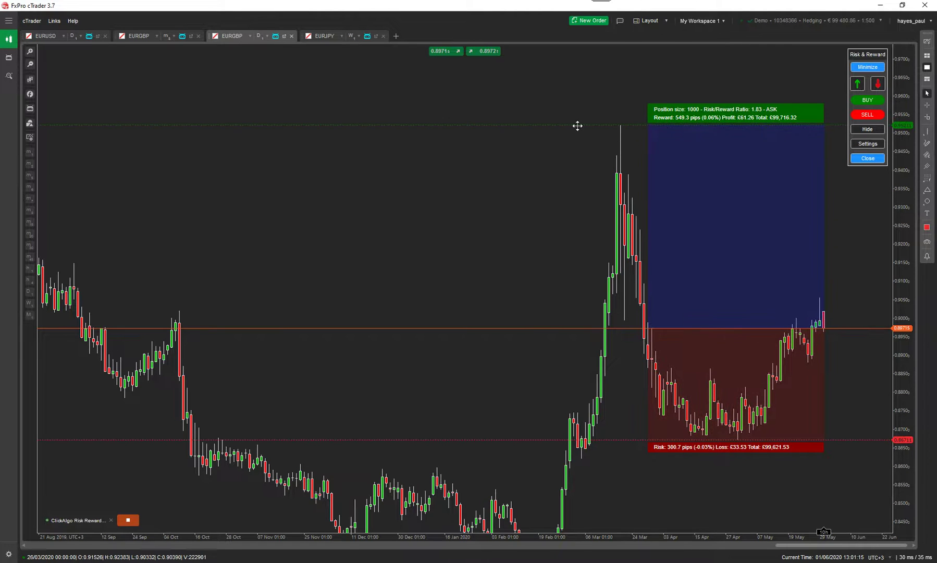
# Move and resize the buy zone to 331.8-pip reward against 149.9-pip risk, ratio 2.21
pyautogui.moveTo(573, 124); pyautogui.dragTo(566, 162)
pyautogui.moveTo(742, 230); pyautogui.dragTo(526, 305)
pyautogui.moveTo(636, 298); pyautogui.dragTo(778, 424)
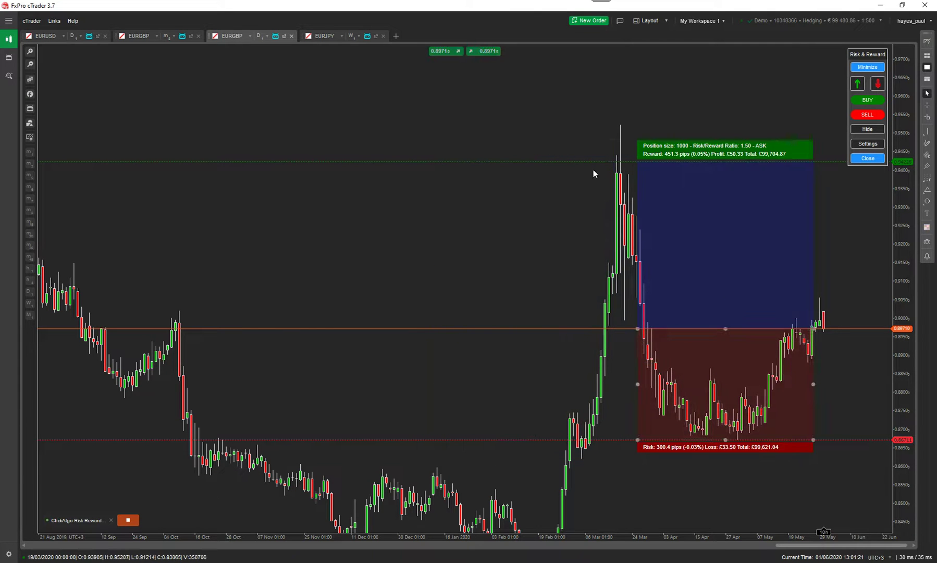
pyautogui.moveTo(571, 159); pyautogui.dragTo(543, 196)
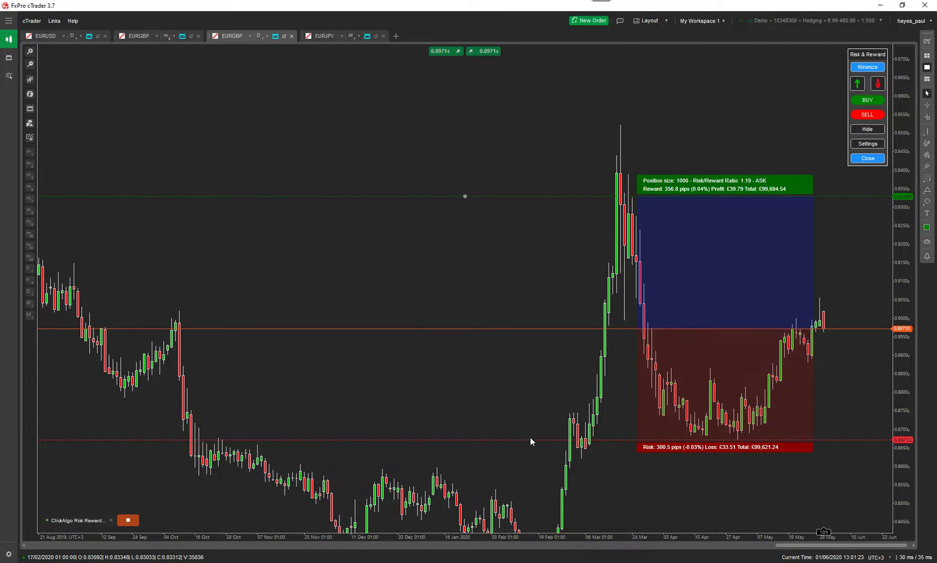
pyautogui.moveTo(530, 440); pyautogui.dragTo(514, 383)
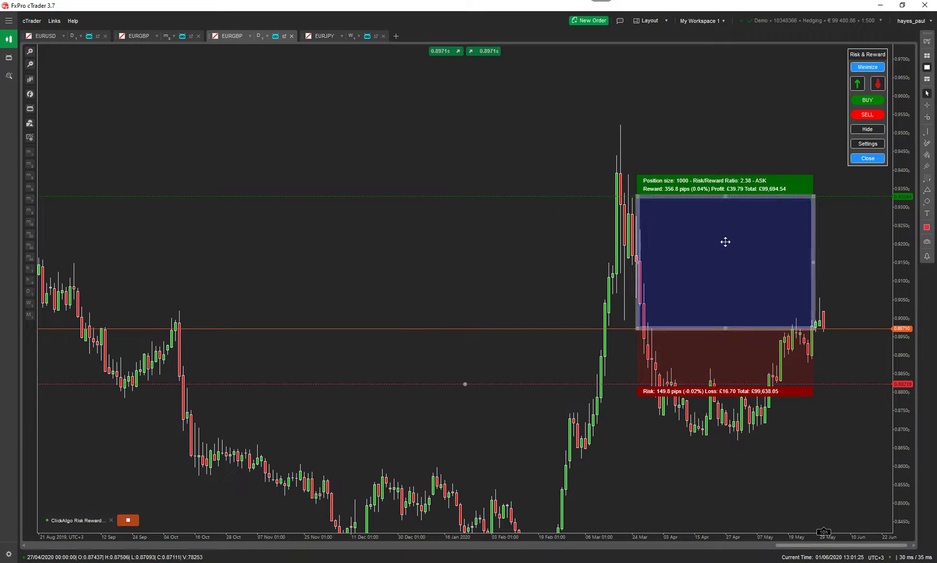
pyautogui.moveTo(563, 194); pyautogui.dragTo(560, 205)
# Open a buy position at the zone levels, then close it
pyautogui.click(864, 104)
pyautogui.moveTo(76, 333)
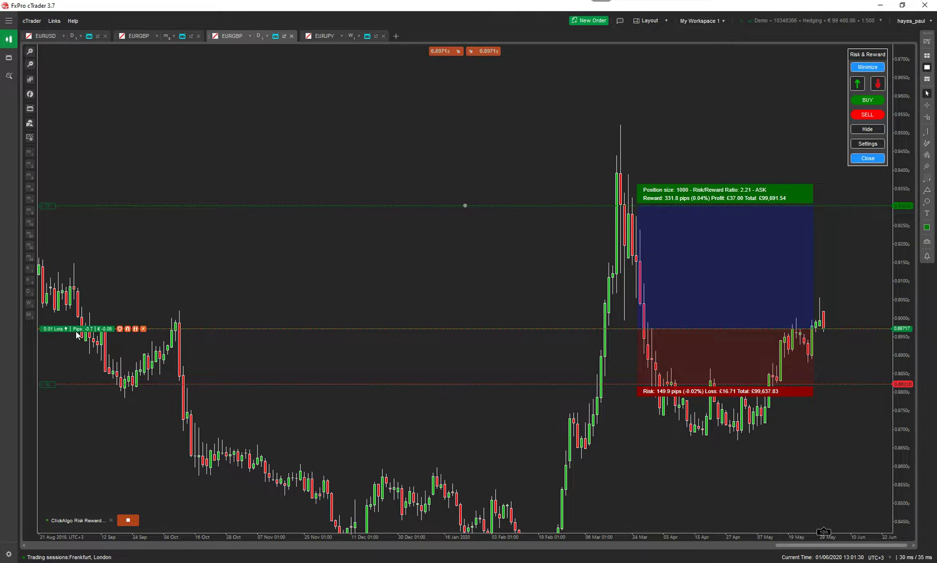
pyautogui.click(143, 329)
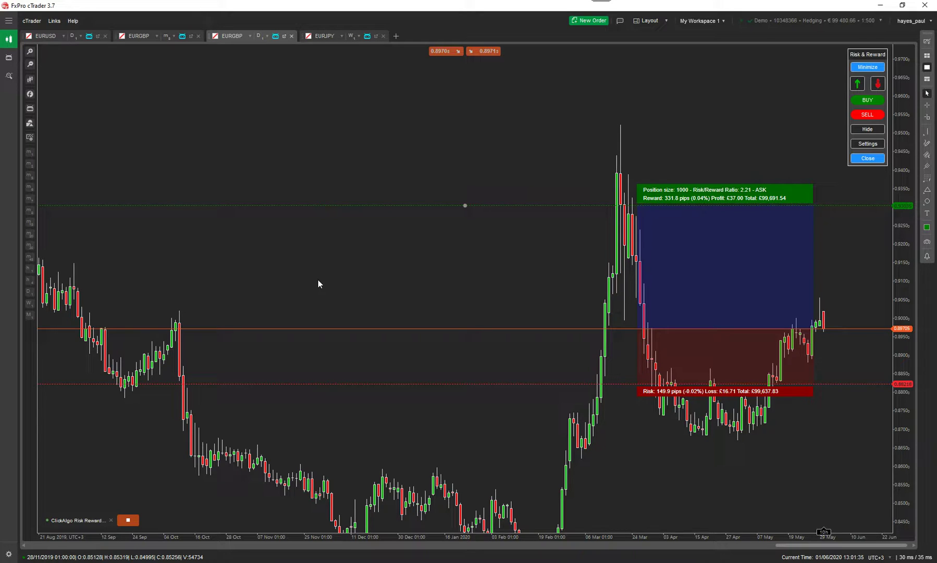
# Toggle the zone labels, set Reward Zone Color to green, and redraw the buy box
pyautogui.click(867, 130)
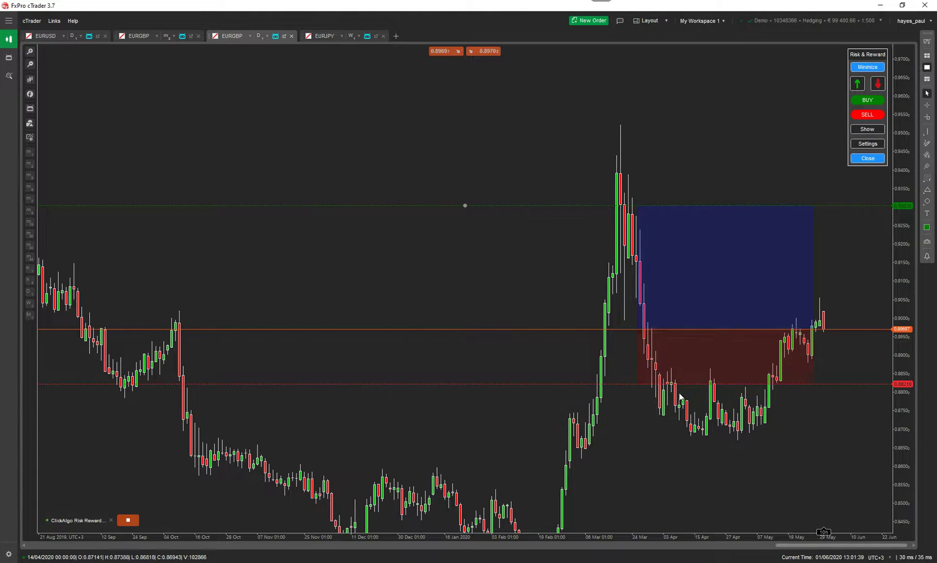
pyautogui.click(875, 131)
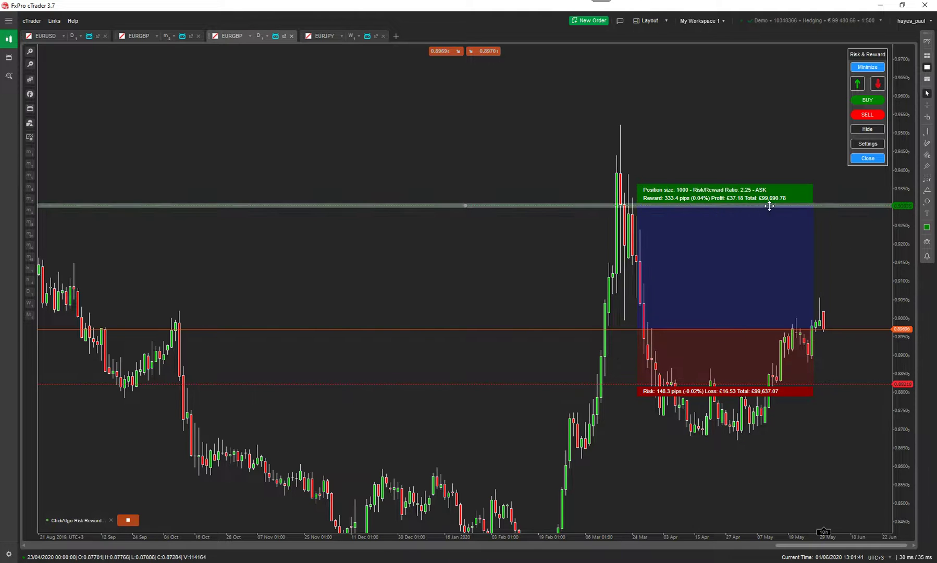
pyautogui.click(866, 144)
pyautogui.click(726, 379)
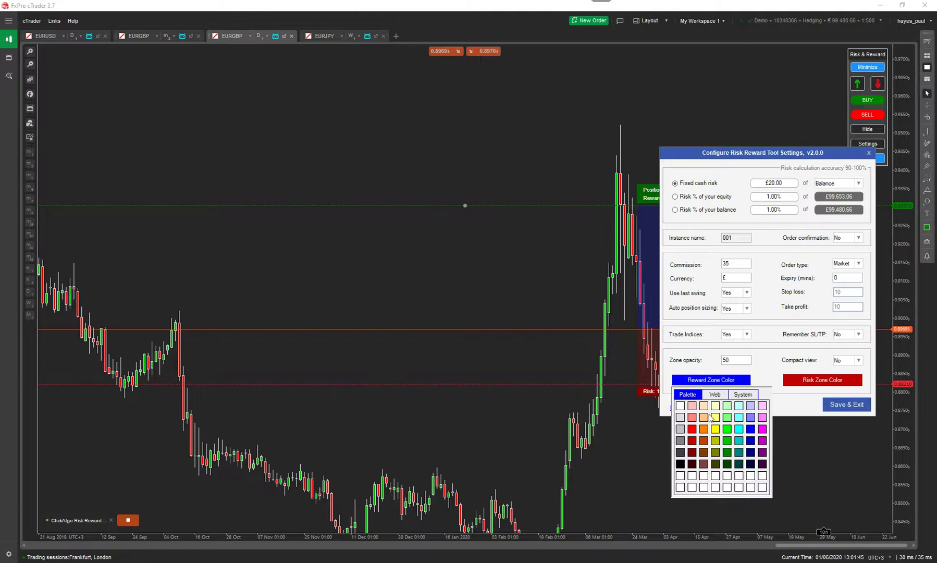
pyautogui.click(726, 441)
pyautogui.click(845, 404)
pyautogui.click(472, 310)
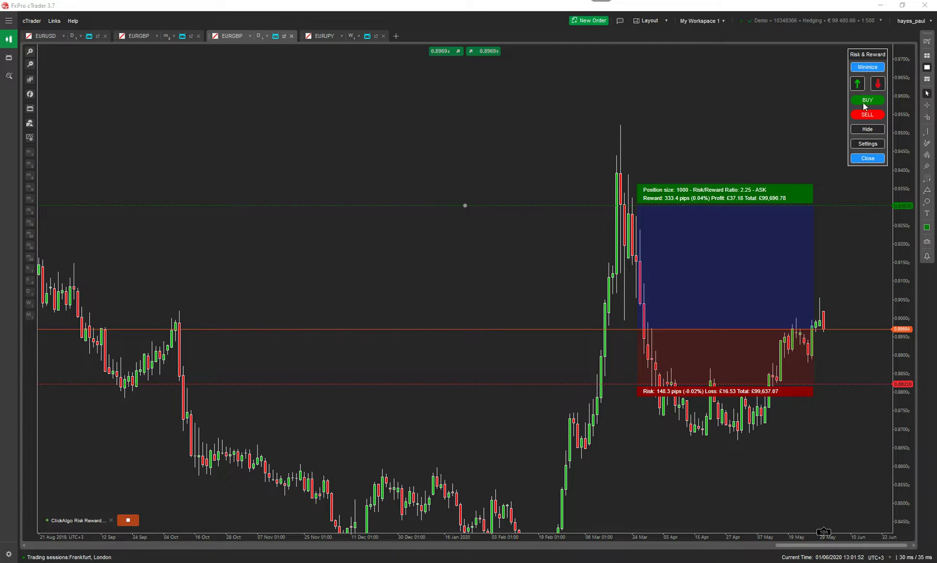
pyautogui.click(857, 85)
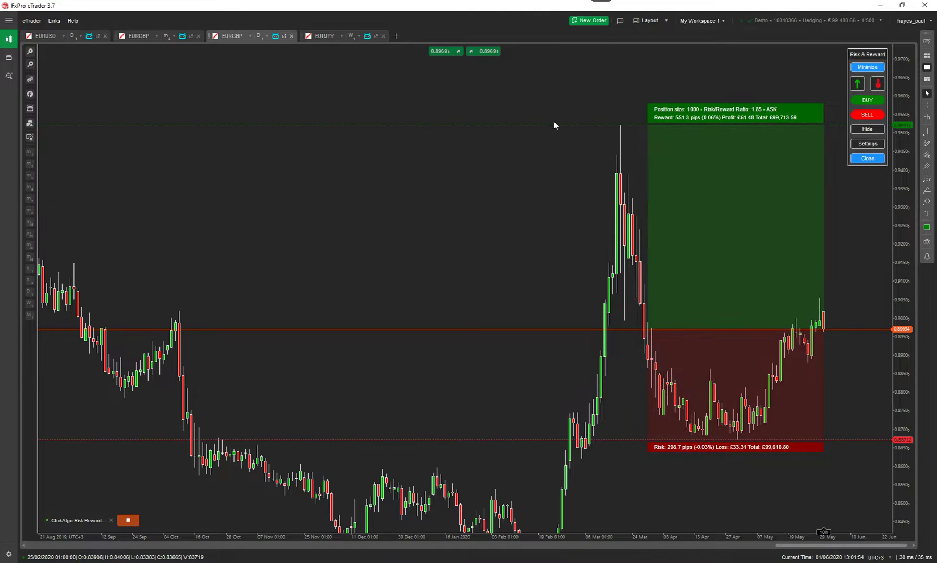
# Lower the take profit, save zone opacity 255, redraw the box, then clear it
pyautogui.moveTo(553, 125); pyautogui.dragTo(465, 204)
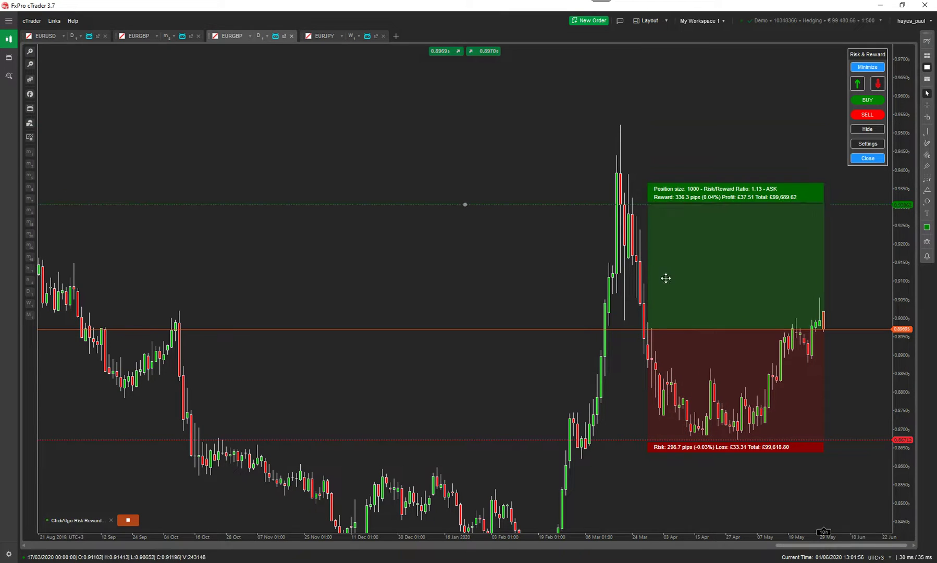
pyautogui.click(868, 143)
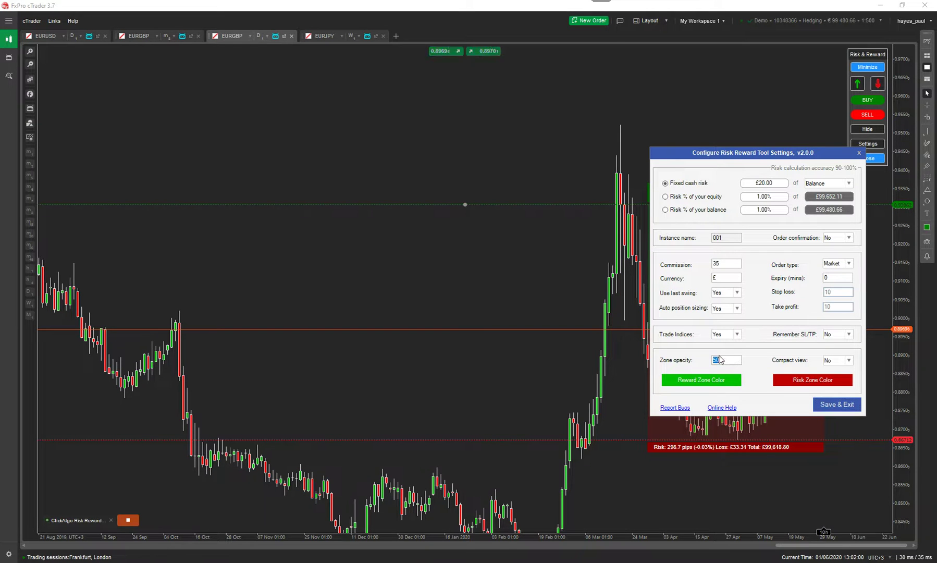
pyautogui.click(826, 404)
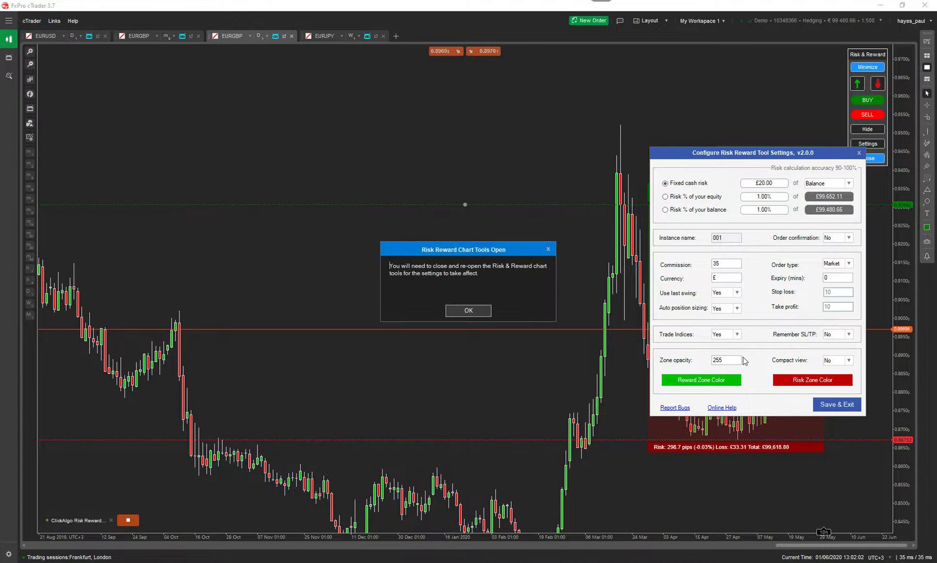
pyautogui.click(470, 309)
pyautogui.click(856, 87)
pyautogui.click(857, 87)
# Change the zone opacity to 50 and save the tool settings
pyautogui.click(870, 144)
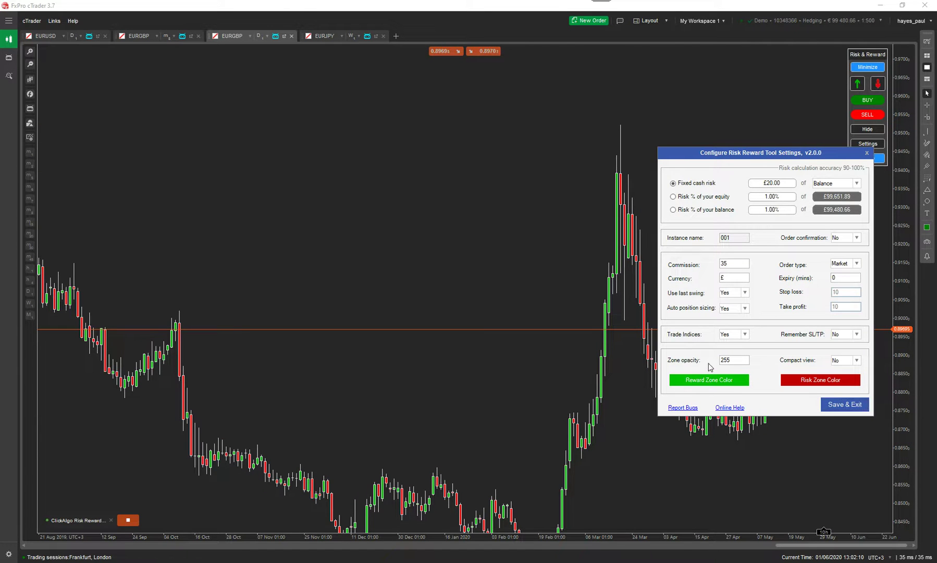
pyautogui.moveTo(738, 362); pyautogui.dragTo(719, 363)
pyautogui.click(834, 404)
pyautogui.click(859, 86)
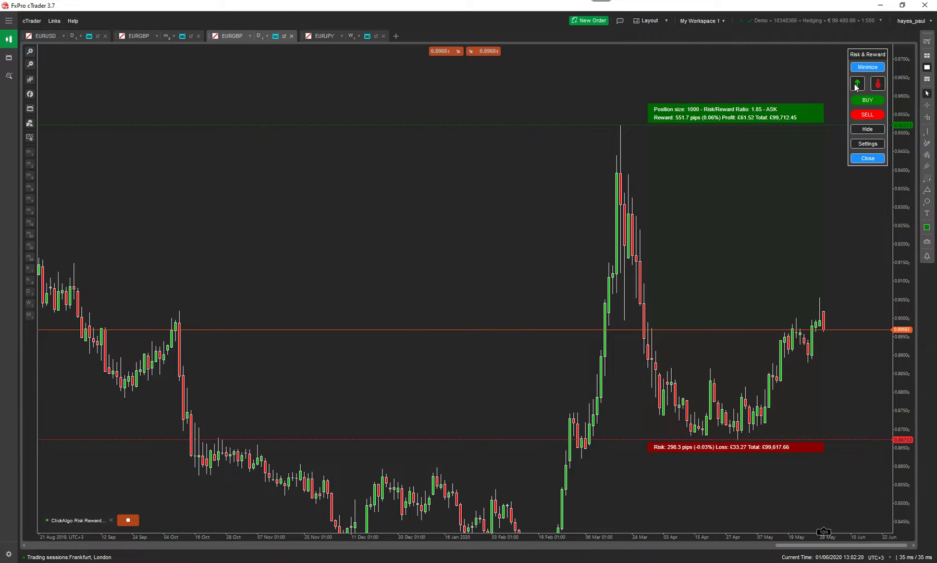
pyautogui.click(866, 144)
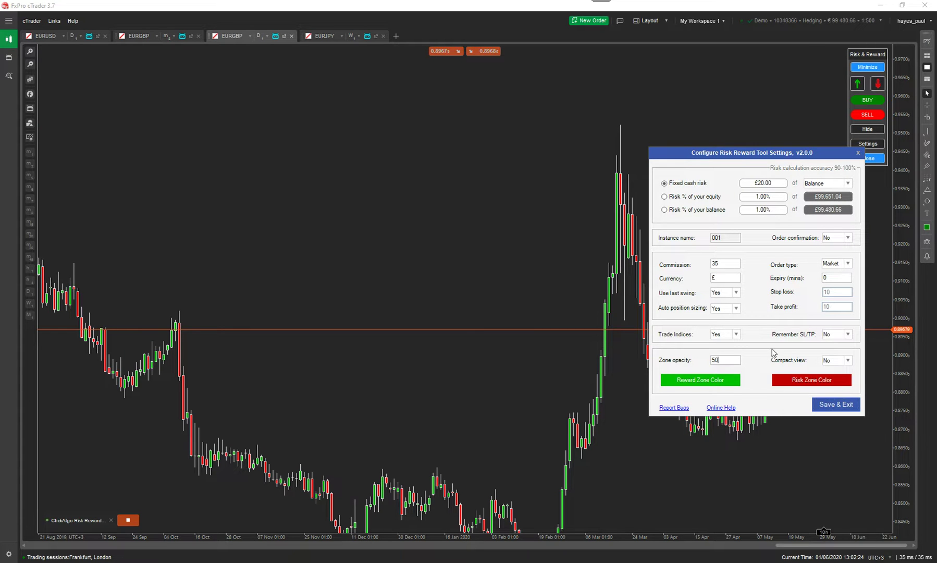
pyautogui.click(823, 405)
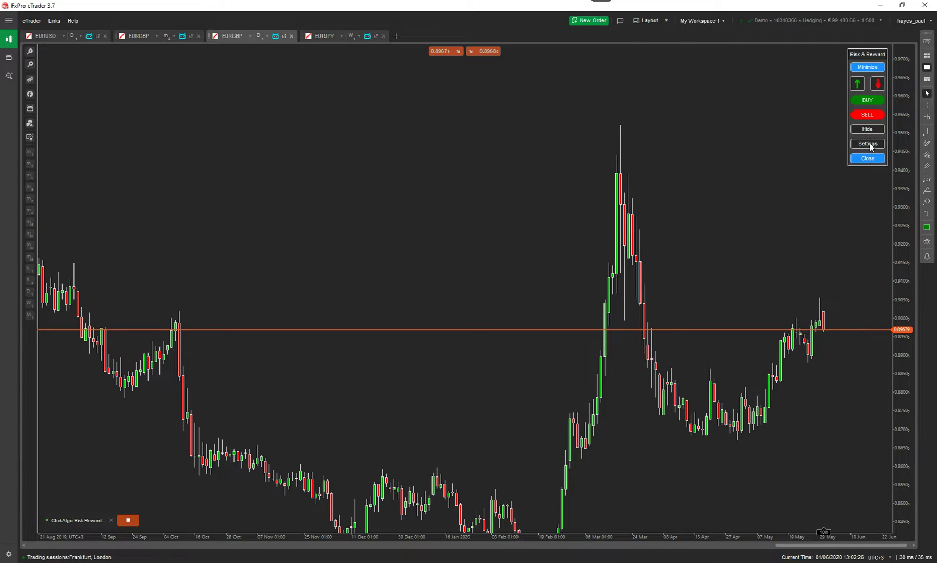
# Add a new buy risk/reward box and widen it from early February toward June
pyautogui.click(857, 86)
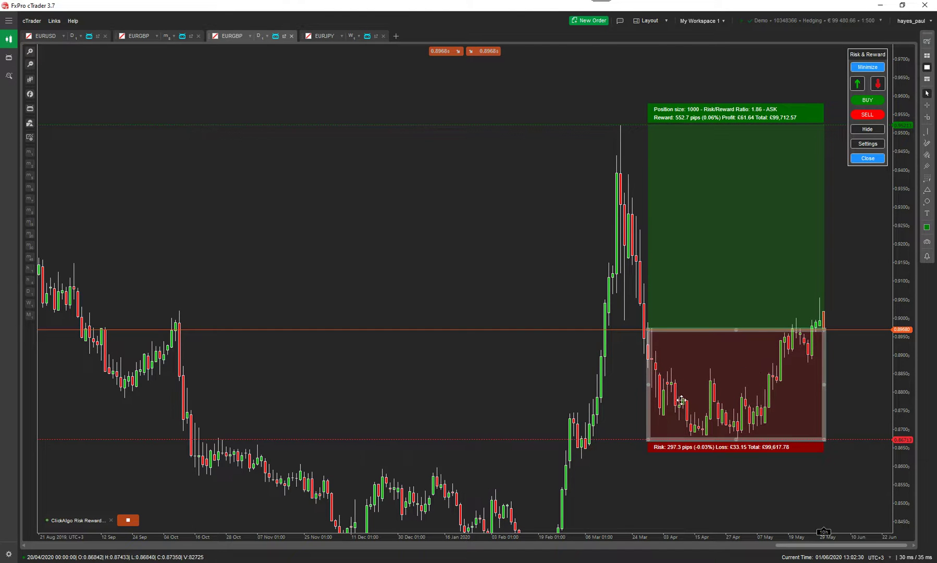
pyautogui.moveTo(652, 389); pyautogui.dragTo(504, 401)
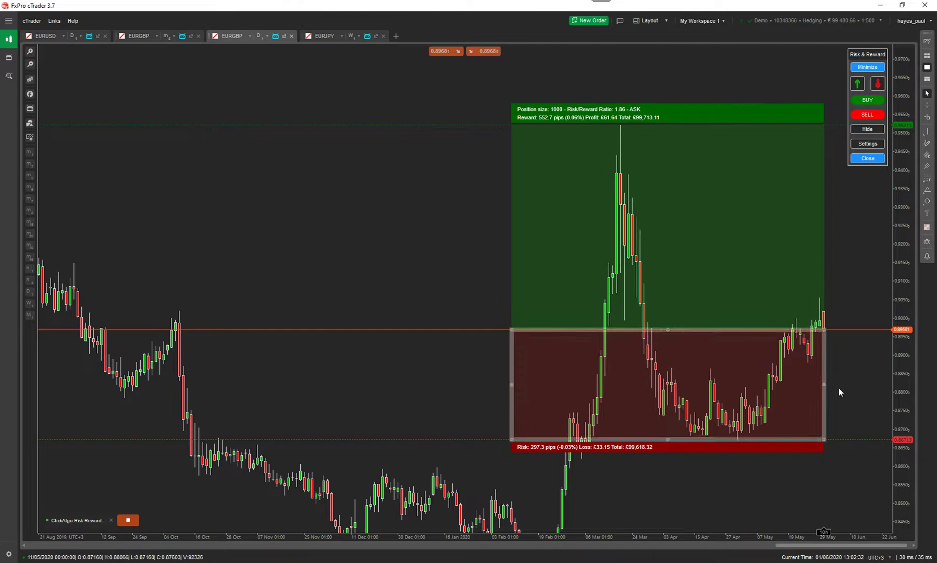
pyautogui.moveTo(823, 384); pyautogui.dragTo(850, 385)
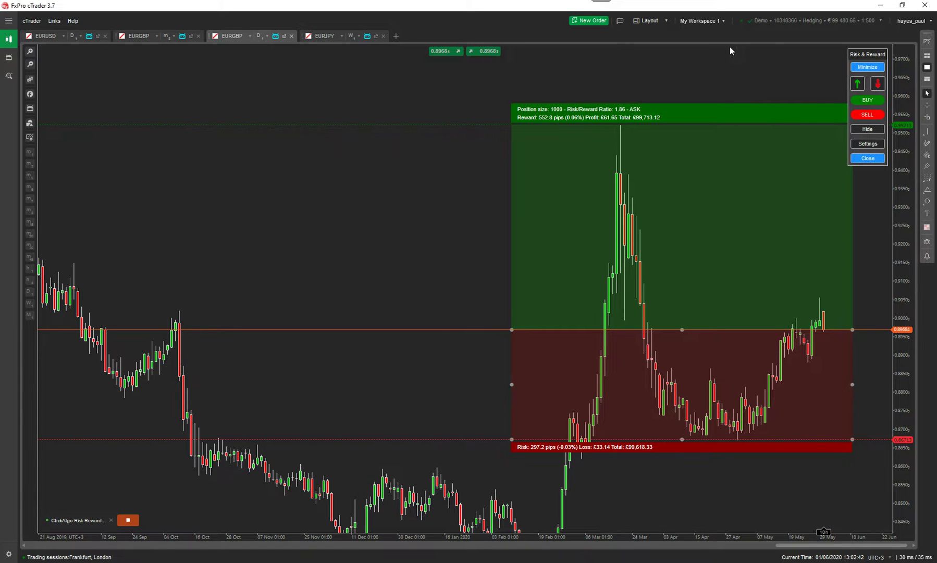
# Switch to the maximized Chrome window and scroll through the ClickAlgo channel's video rows
pyautogui.hotkey('alt', 'Tab')
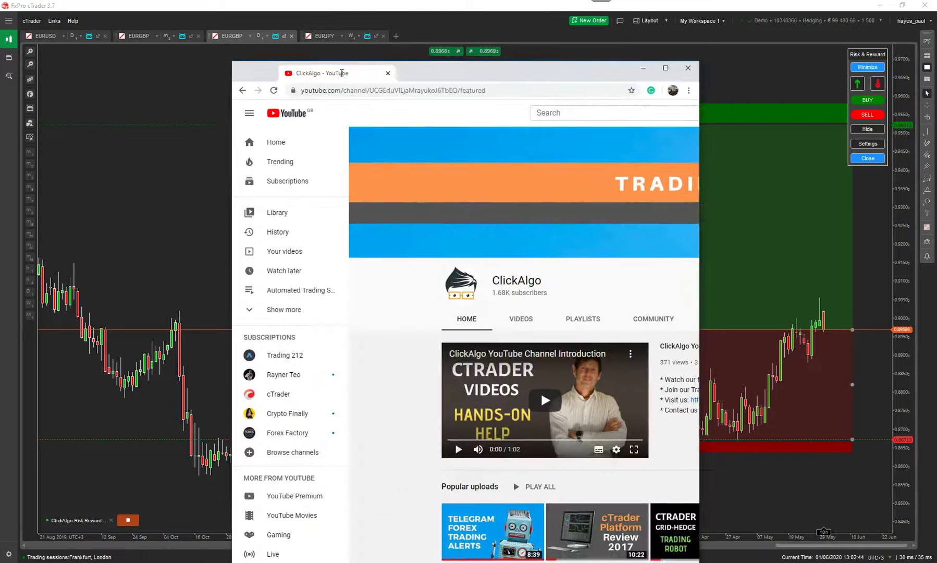
pyautogui.doubleClick(341, 72)
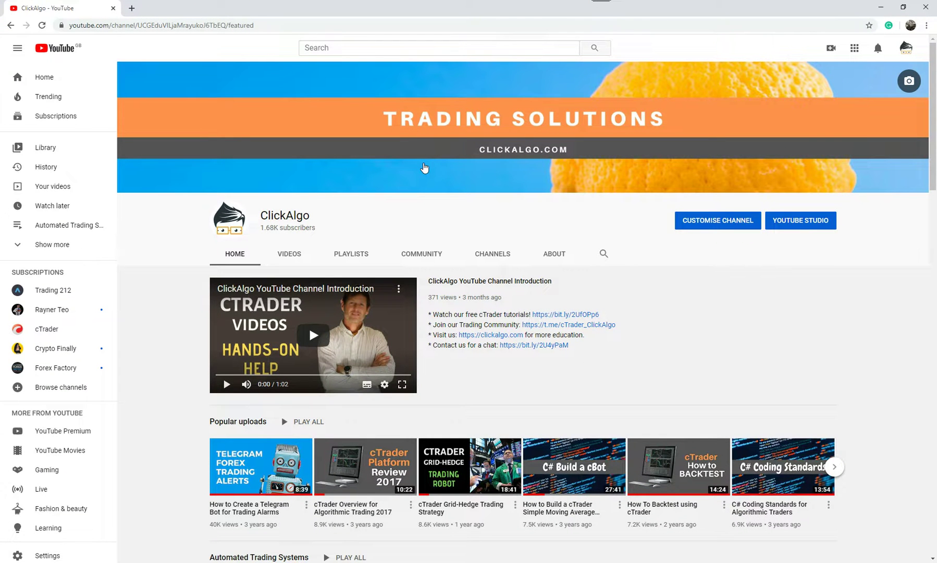
pyautogui.scroll(-8, 563, 290)
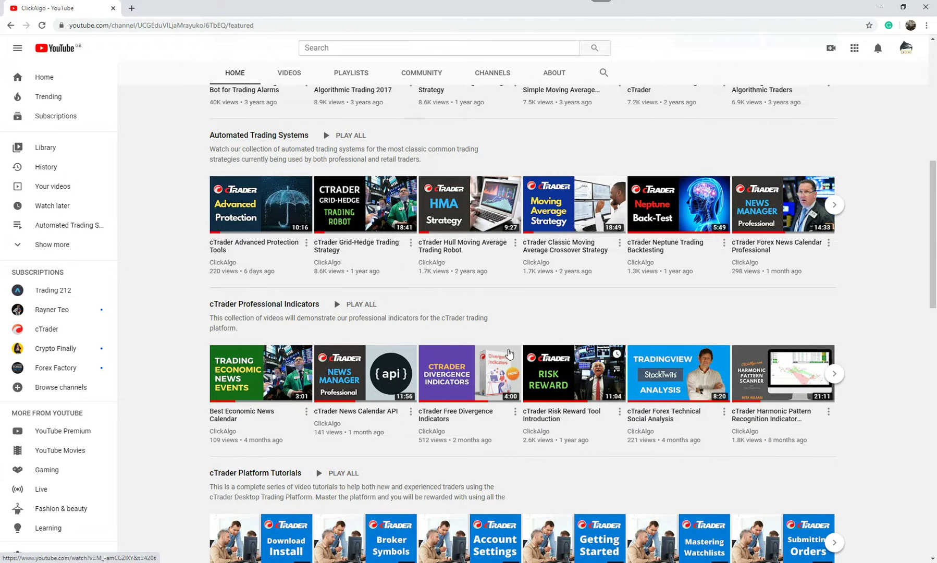
pyautogui.scroll(-6, 555, 384)
pyautogui.scroll(-8, 508, 354)
pyautogui.scroll(-3, 508, 354)
pyautogui.scroll(5, 509, 356)
pyautogui.scroll(6, 508, 355)
pyautogui.scroll(5, 276, 264)
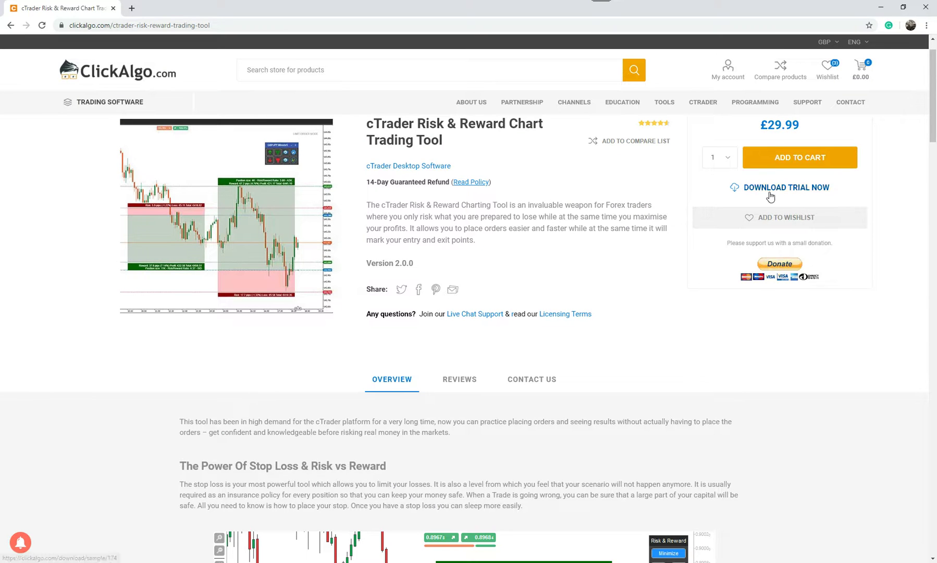
# Scroll down the Risk & Reward product page and open its full user guide
pyautogui.scroll(-5, 498, 236)
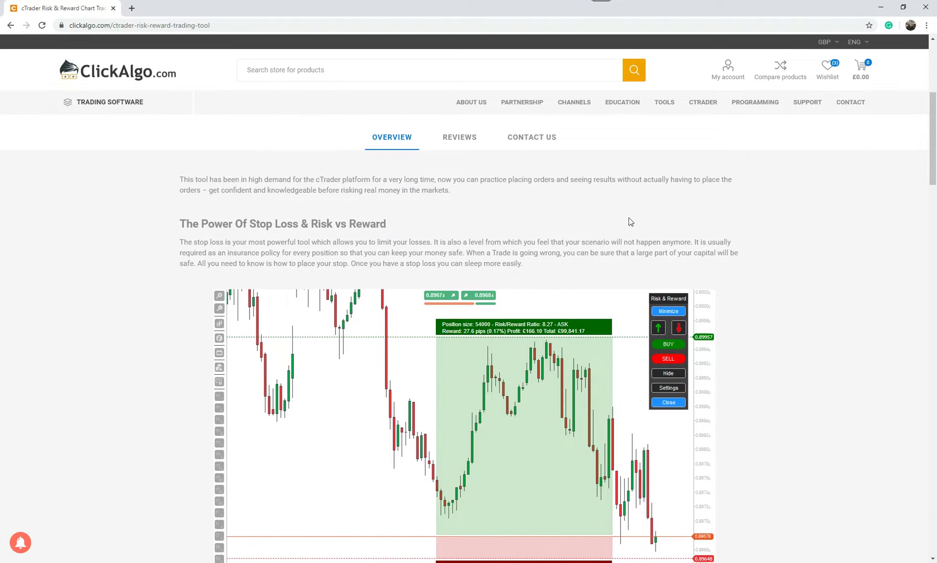
pyautogui.scroll(-8, 592, 239)
pyautogui.scroll(-13, 499, 269)
pyautogui.scroll(-3, 547, 250)
pyautogui.scroll(-2, 645, 359)
pyautogui.scroll(-4, 645, 359)
pyautogui.scroll(2, 634, 347)
pyautogui.scroll(-6, 474, 404)
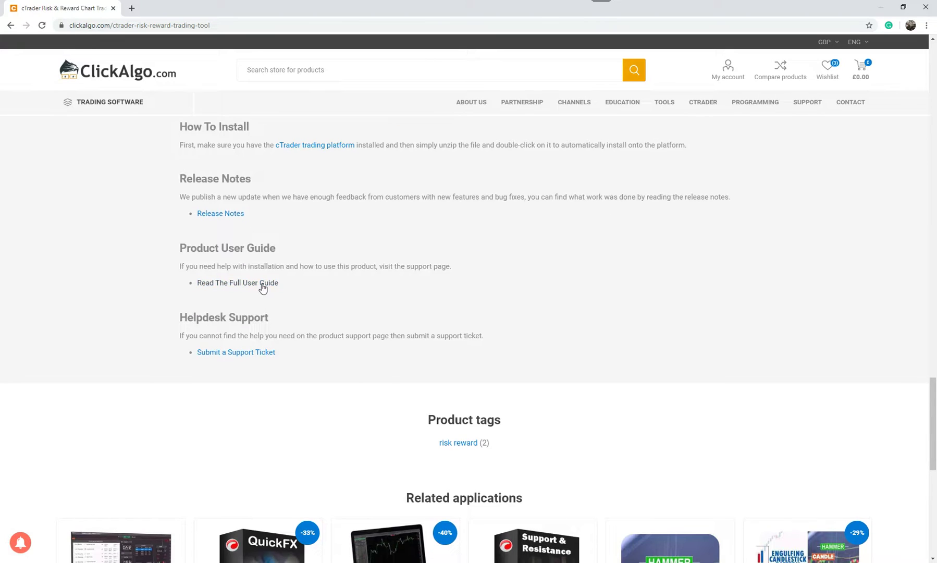
pyautogui.click(263, 285)
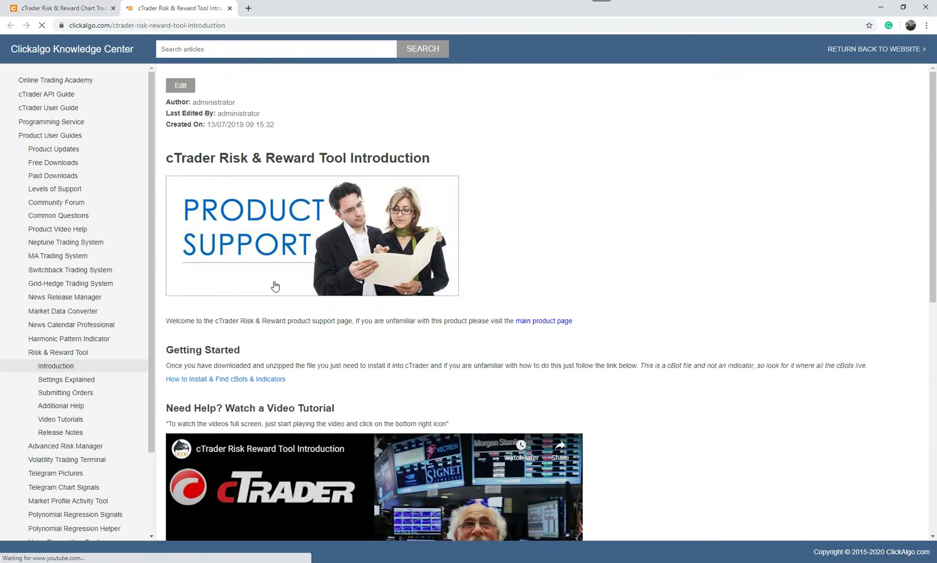
# Read the Settings Explained, Submitting Orders and Additional Help guide articles
pyautogui.click(78, 379)
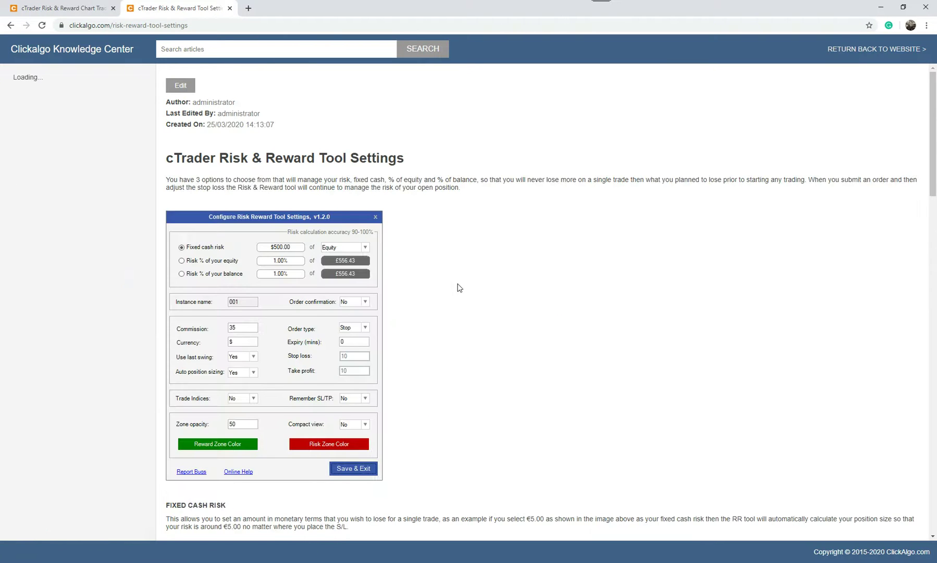
pyautogui.scroll(-8, 458, 288)
pyautogui.scroll(-6, 458, 287)
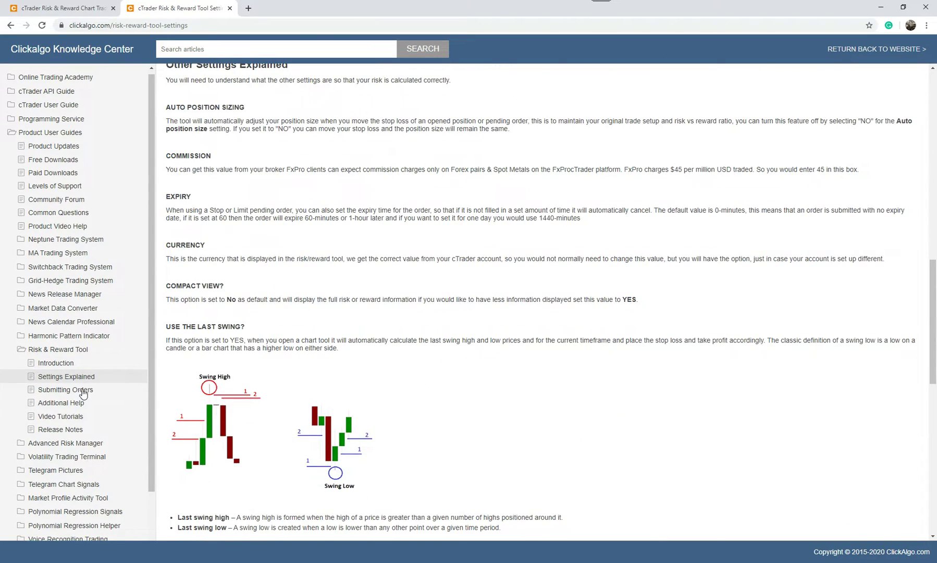
pyautogui.click(83, 391)
pyautogui.scroll(-6, 212, 302)
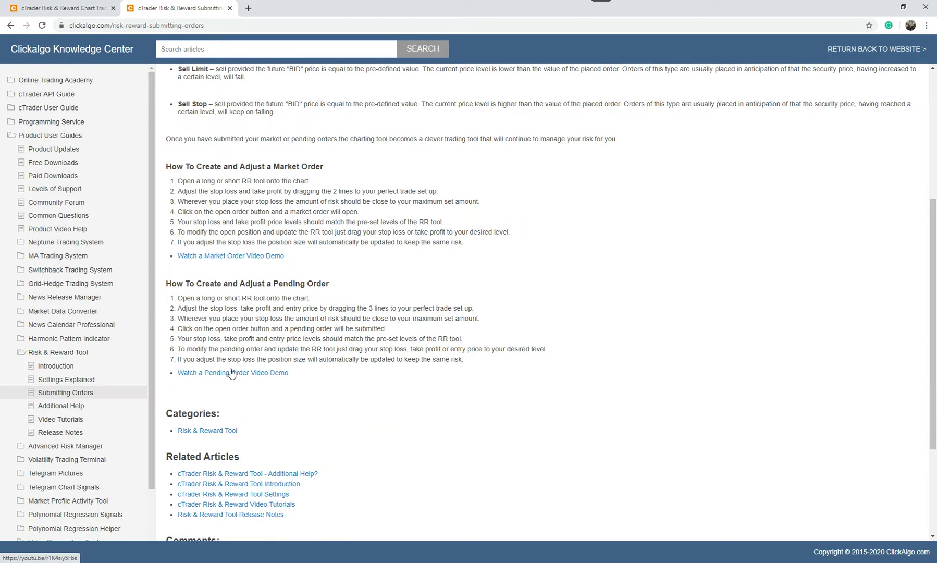
pyautogui.click(68, 406)
# Open the Video Tutorials article, then return to the ClickAlgo home page
pyautogui.scroll(-2, 385, 358)
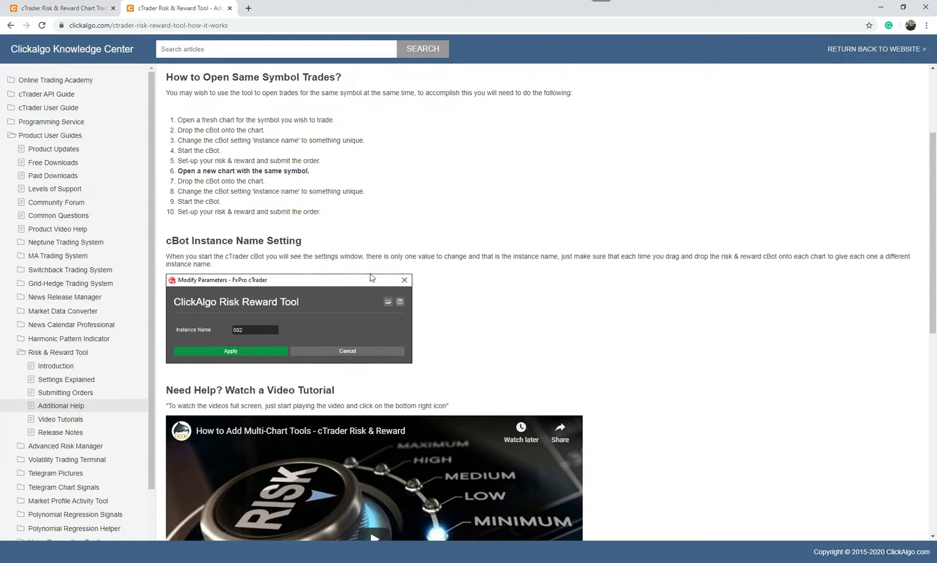
pyautogui.scroll(-2, 58, 359)
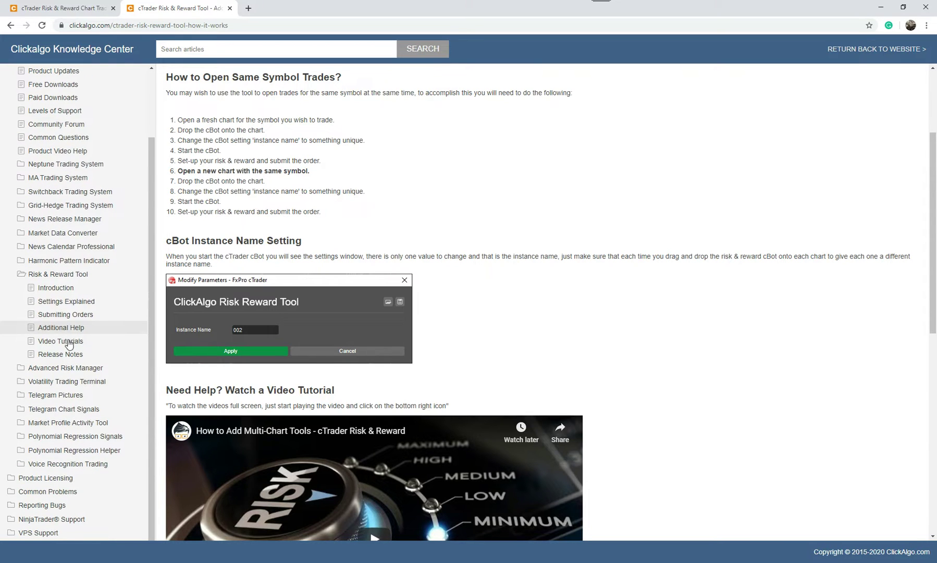
pyautogui.click(68, 342)
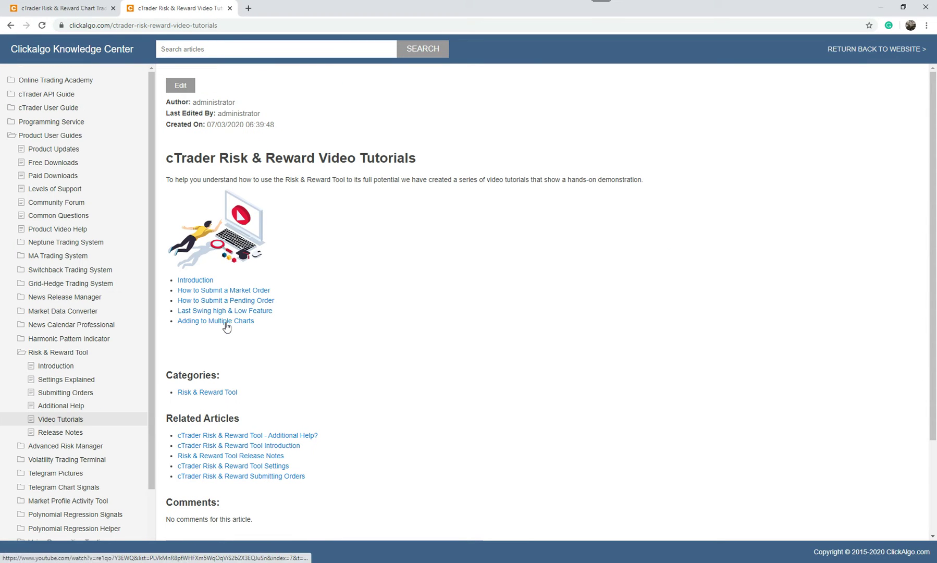
pyautogui.click(59, 8)
pyautogui.click(106, 81)
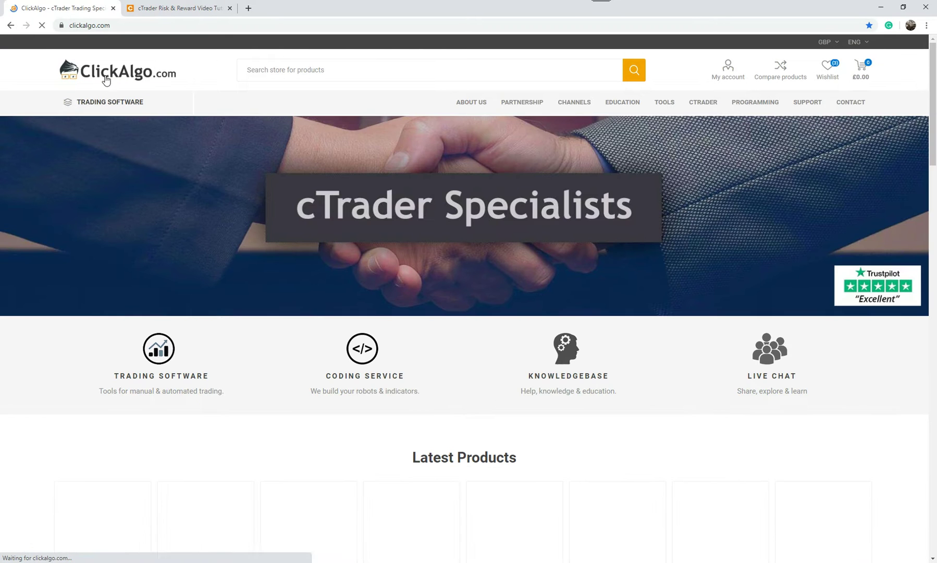